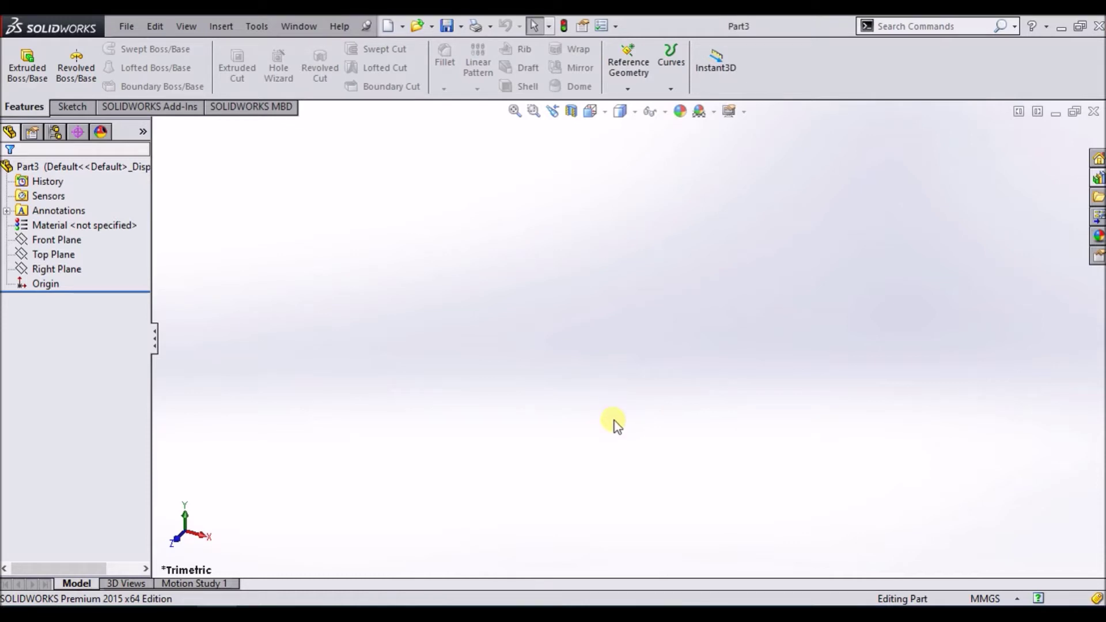
Sketch a spline on the Front Plane arcing from the origin up, over and down right
left_click(72, 107)
left_click(18, 61)
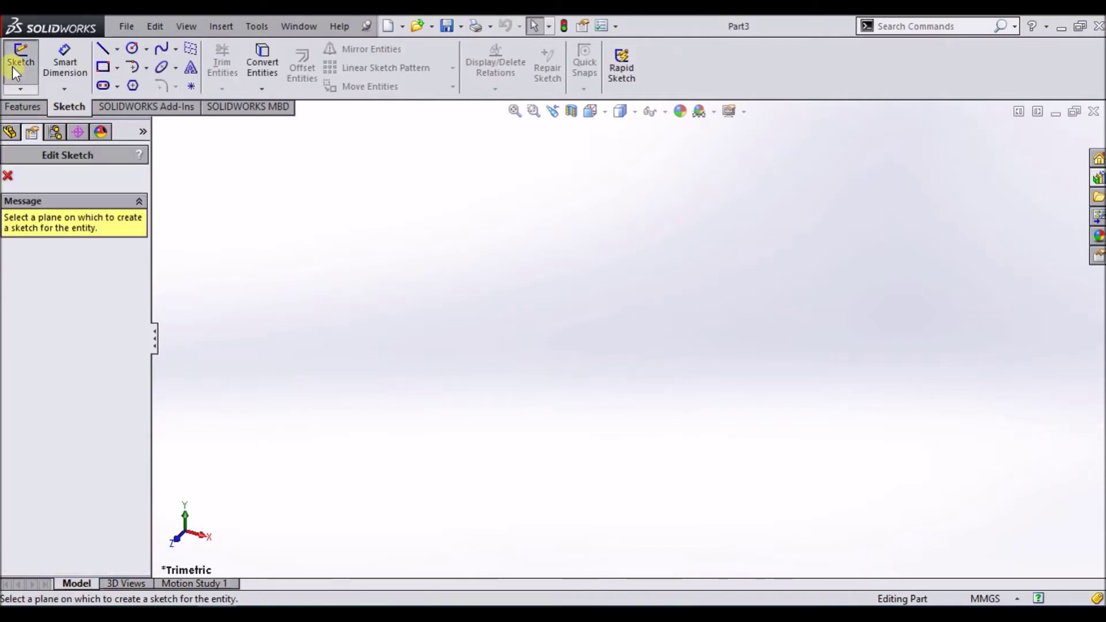
left_click(484, 226)
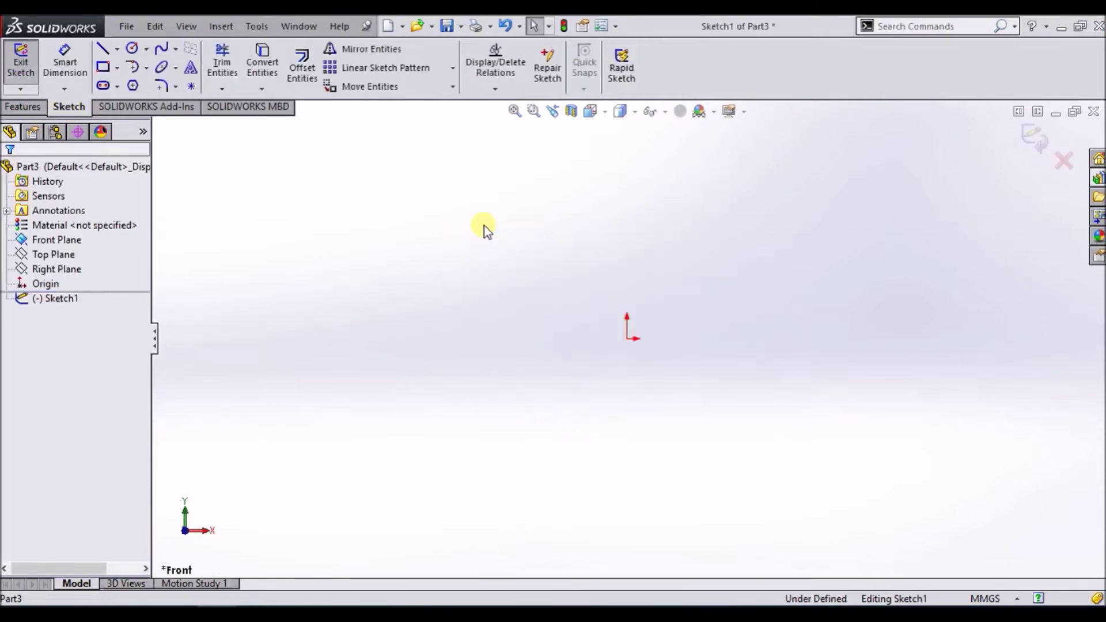
left_click(162, 49)
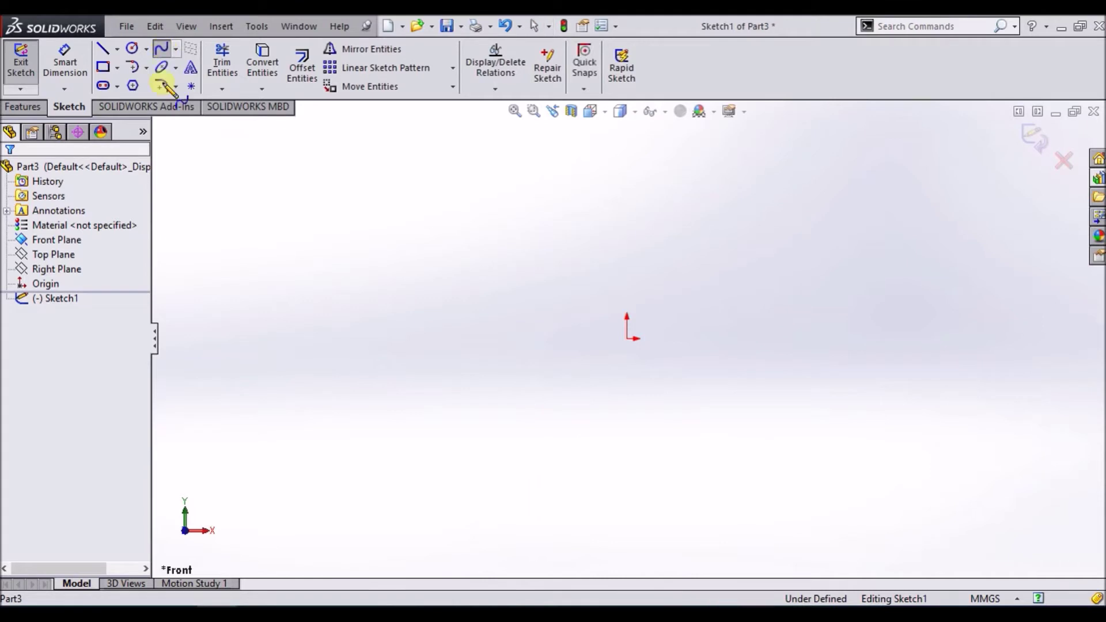
left_click(627, 339)
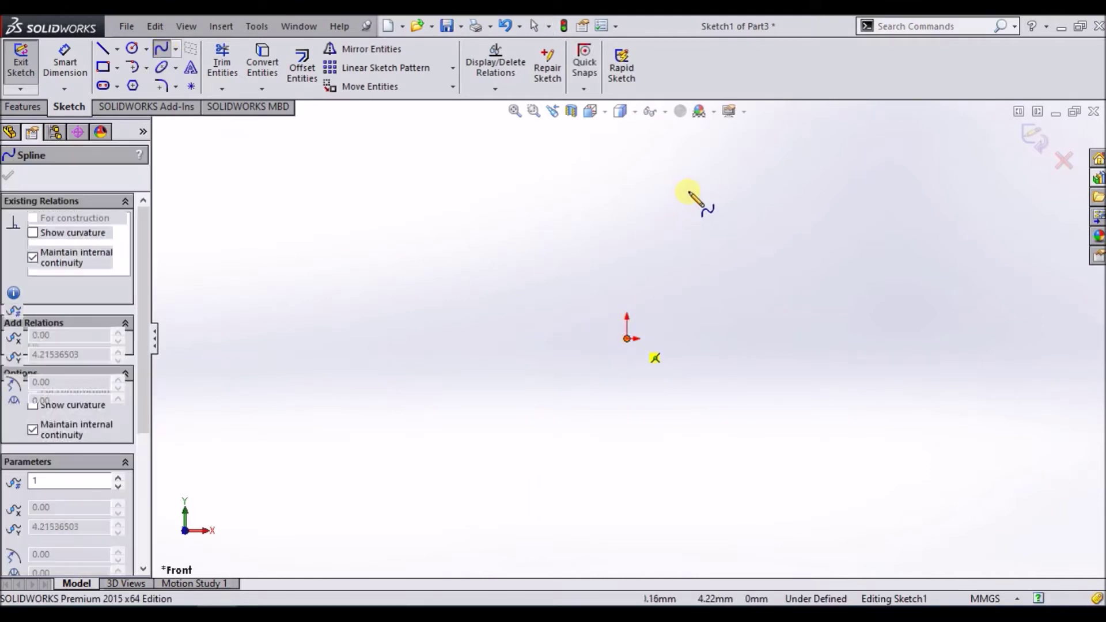
left_click(689, 191)
left_click(853, 190)
left_click(985, 355)
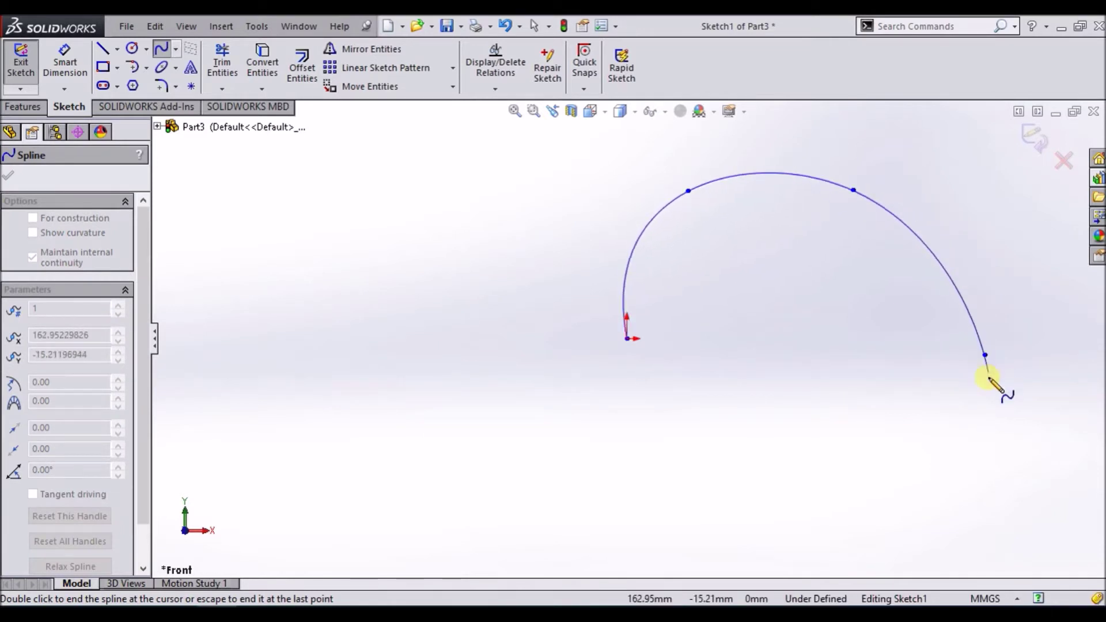
left_click(973, 432)
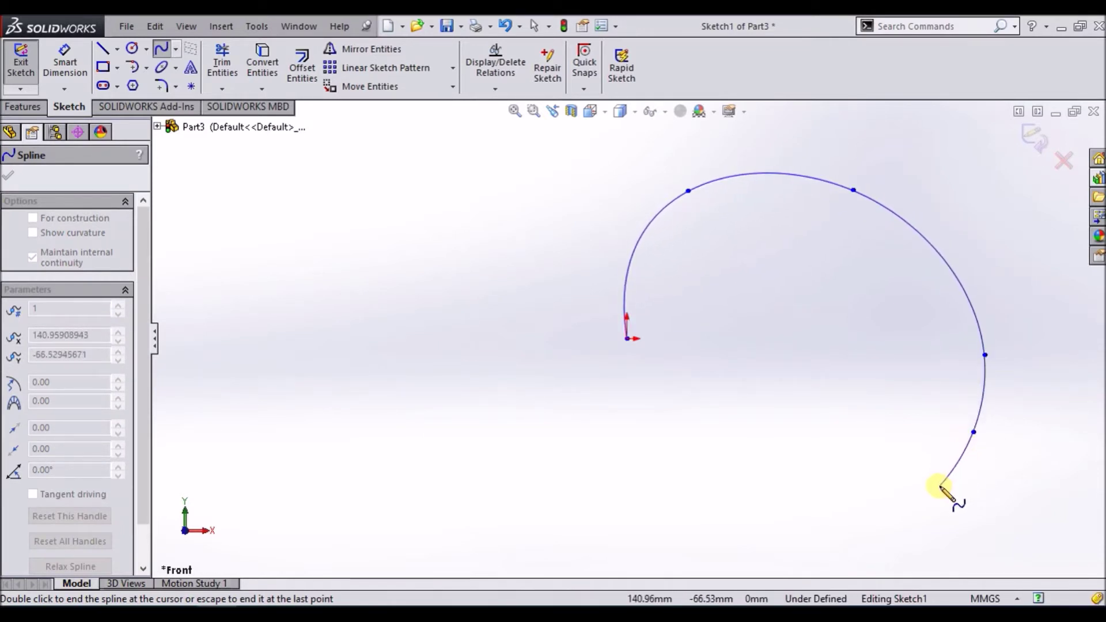
double_click(975, 349)
Exit Sketch1 and clear its selection
key("Escape")
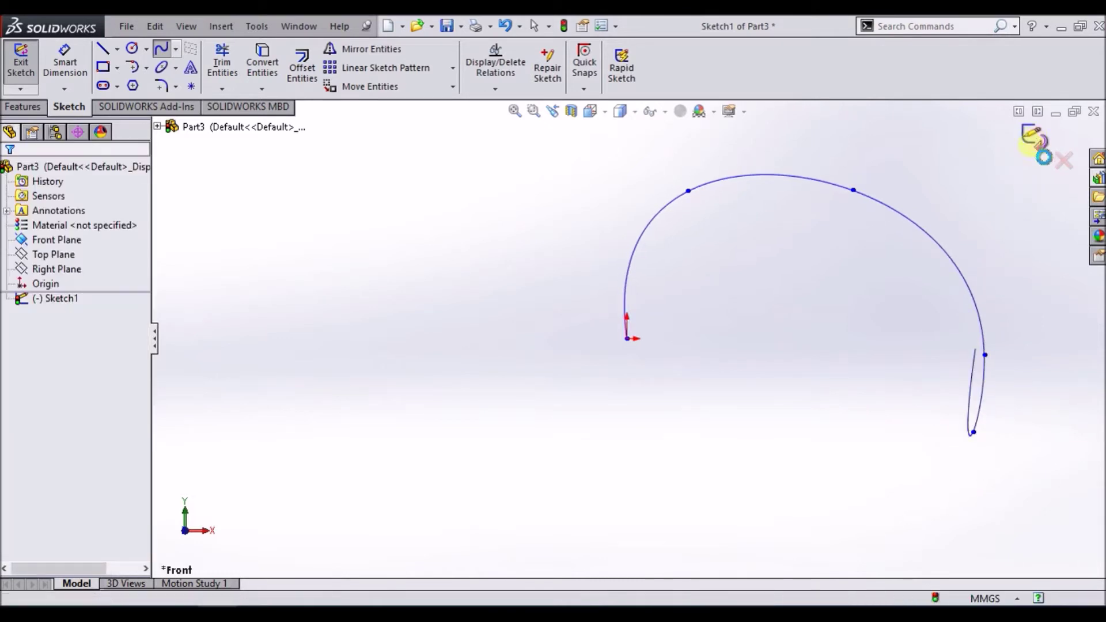
left_click(1037, 141)
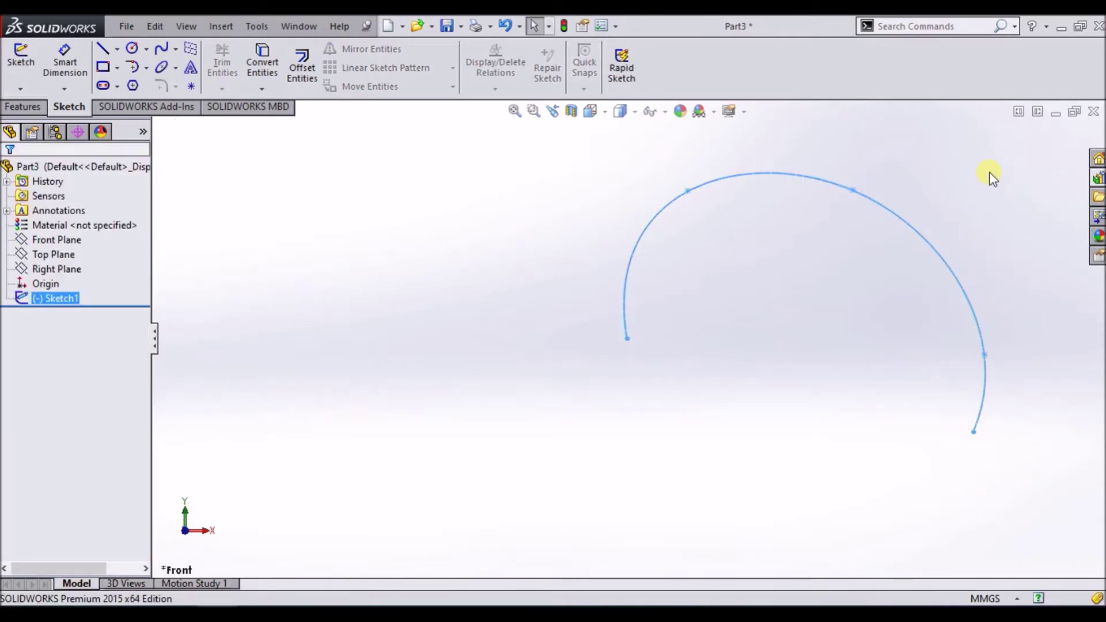
left_click(989, 187)
scroll(951, 341, "up", 3)
scroll(847, 321, "down", 3)
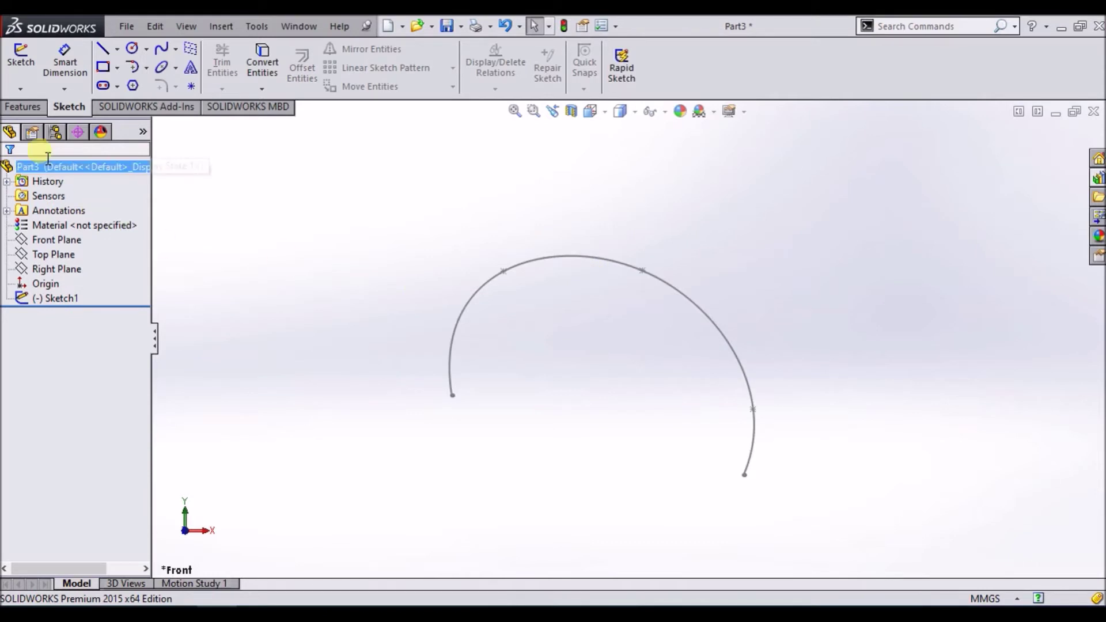
left_click(36, 106)
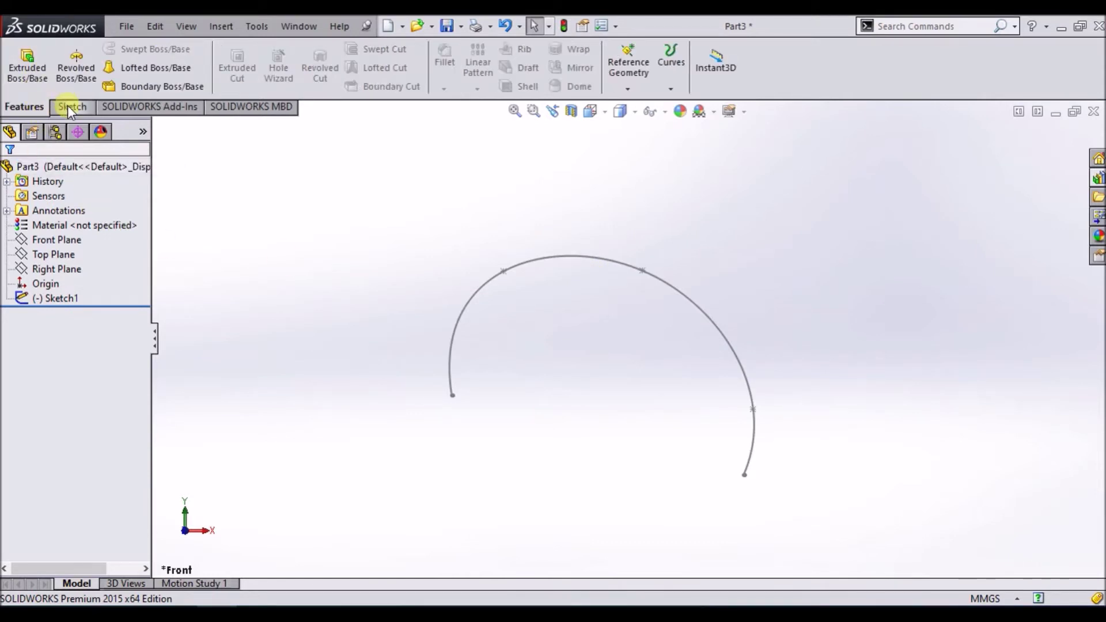
Start a new sketch on the Front Plane, picked from the flyout feature tree
left_click(67, 106)
left_click(21, 58)
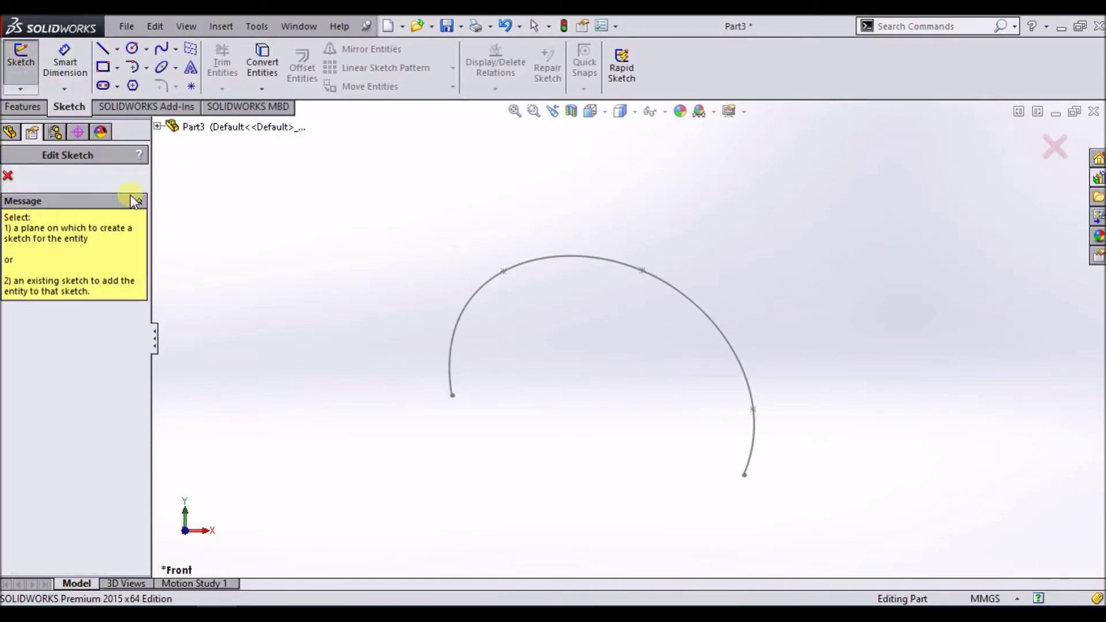
left_click(157, 126)
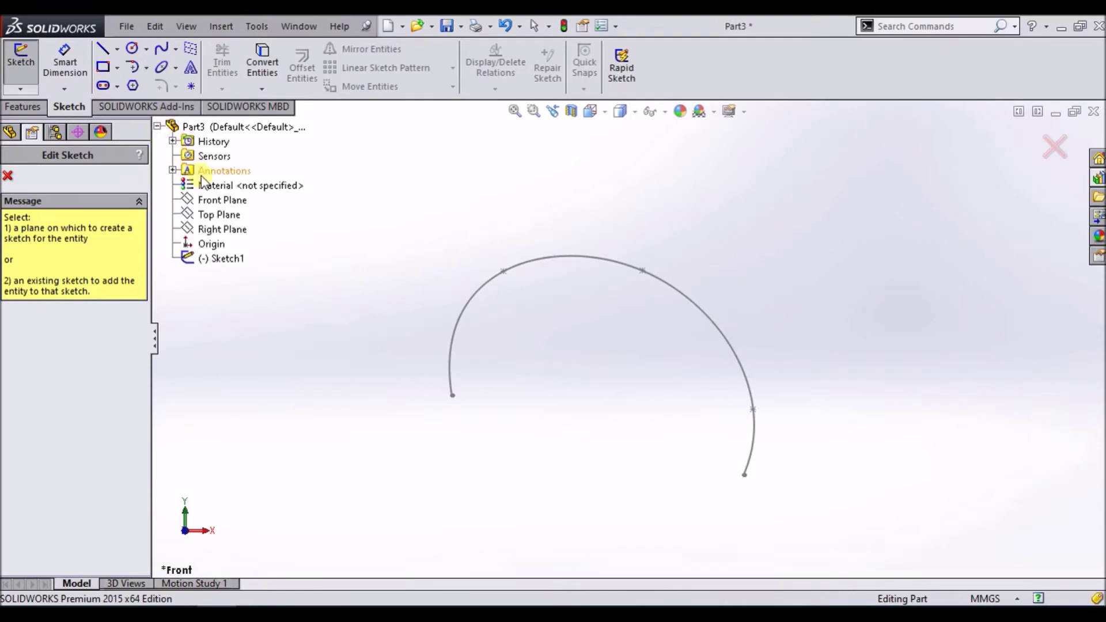
left_click(220, 199)
scroll(479, 375, "down", 2)
scroll(479, 375, "down", 2)
Draw a 2.72-diameter circle just left of the origin and exit Sketch2
left_click(132, 49)
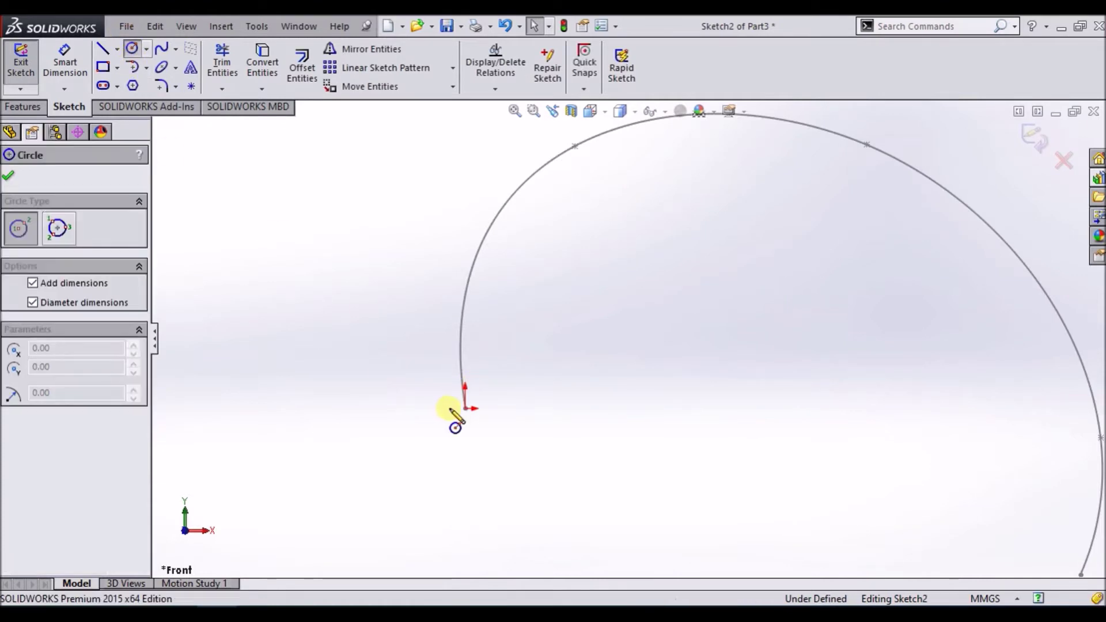
scroll(461, 415, "down", 2)
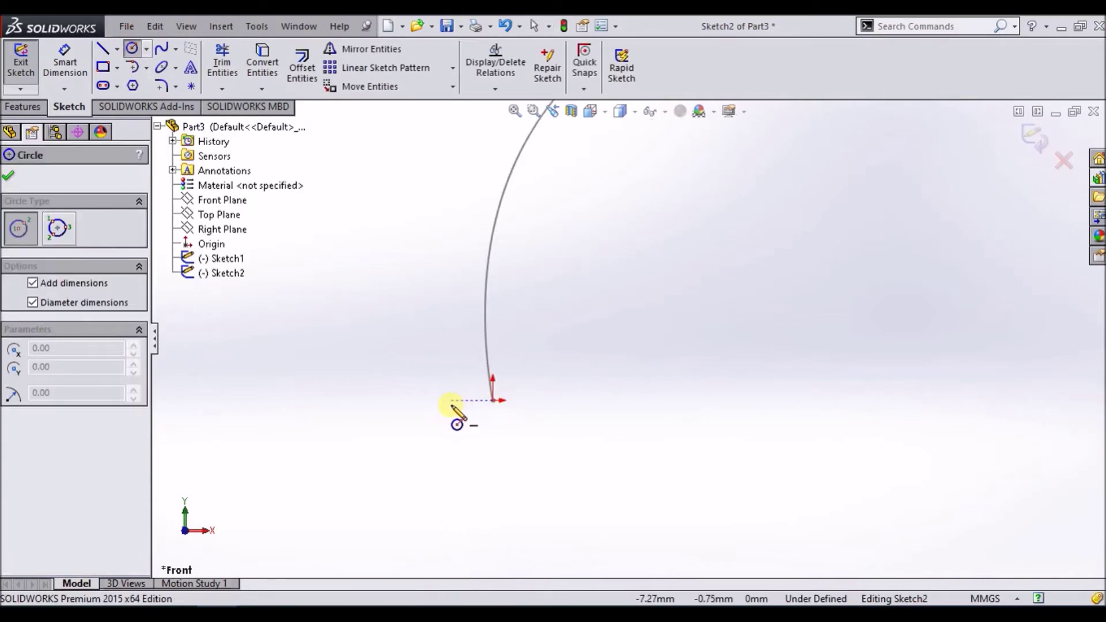
left_click(452, 400)
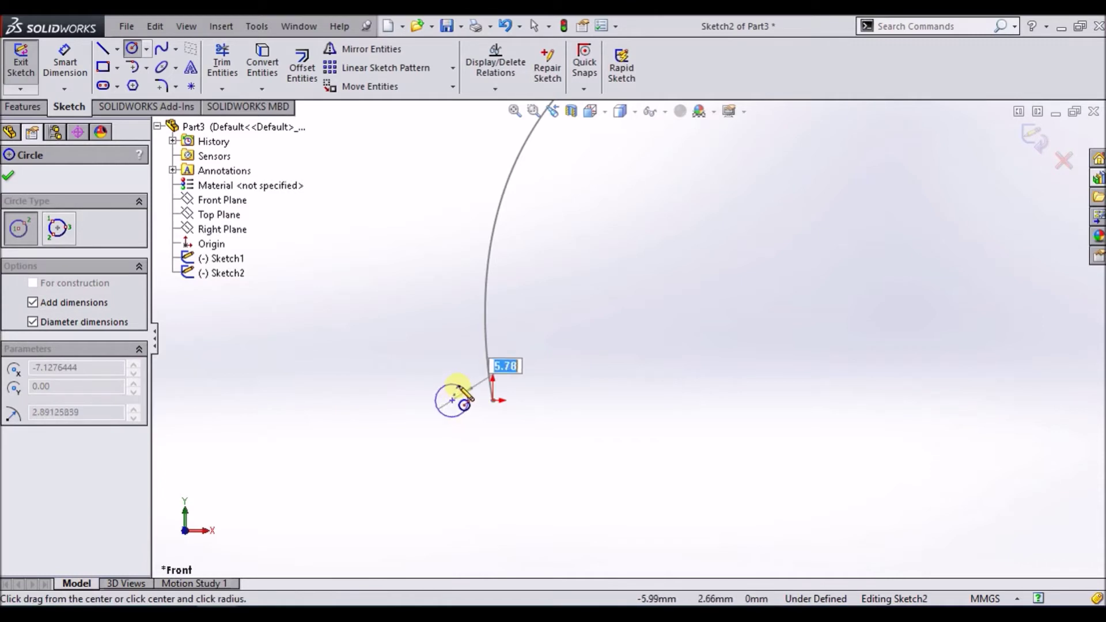
left_click(453, 397)
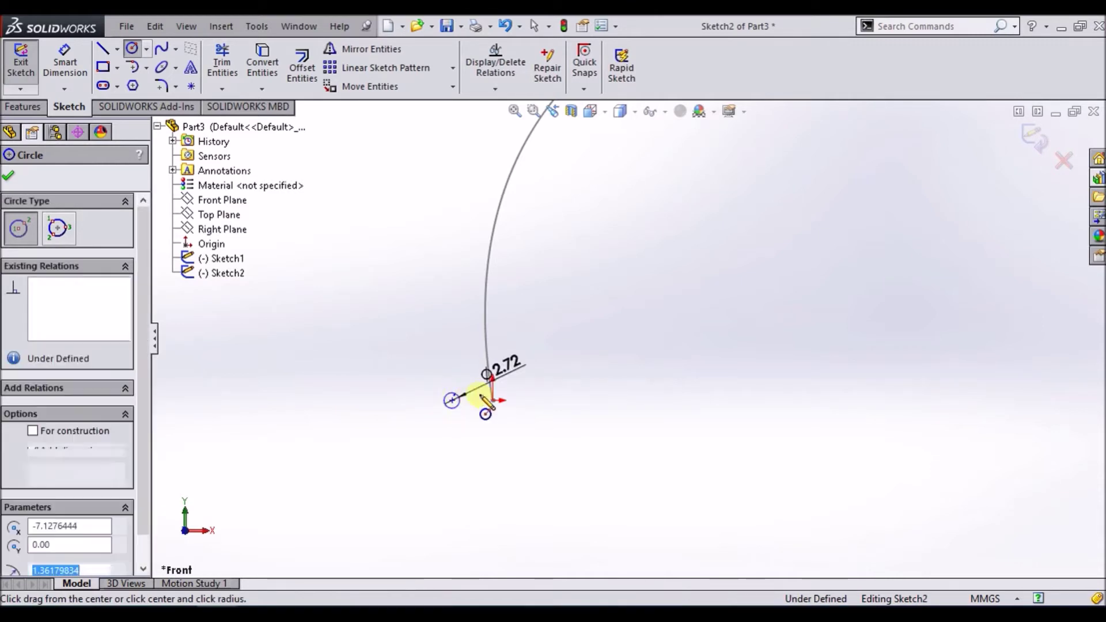
key("z")
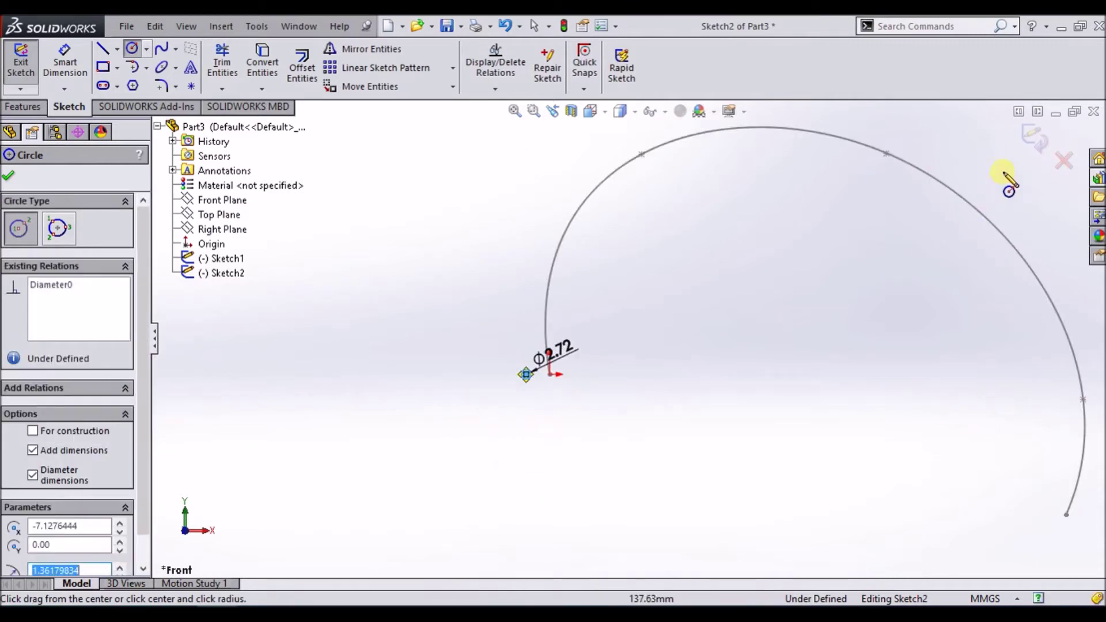
left_click(1035, 138)
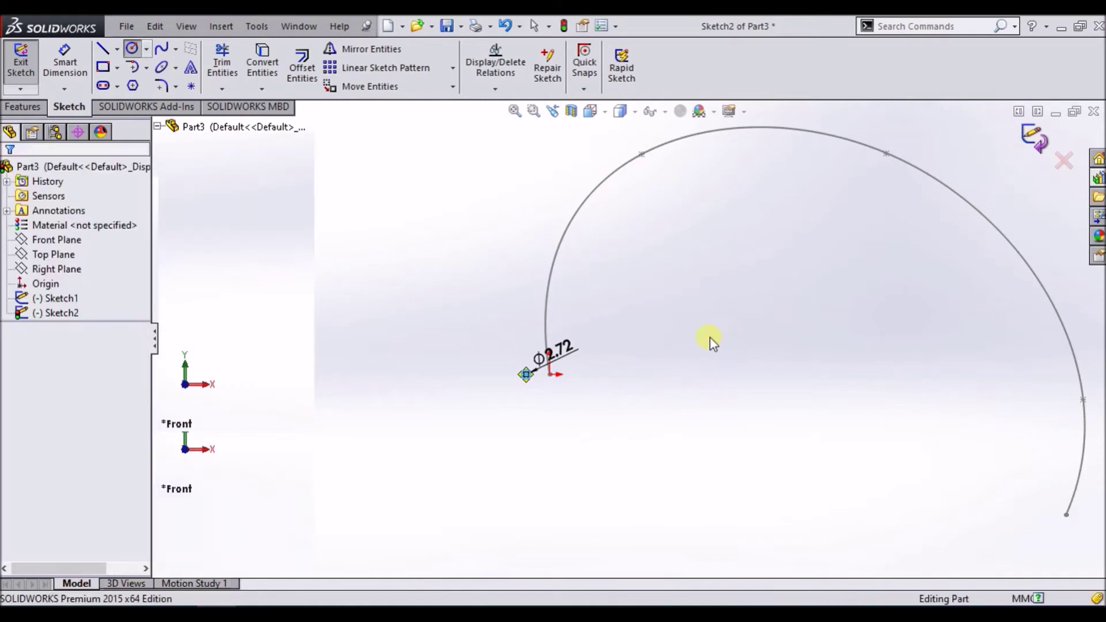
key("ctrl+b")
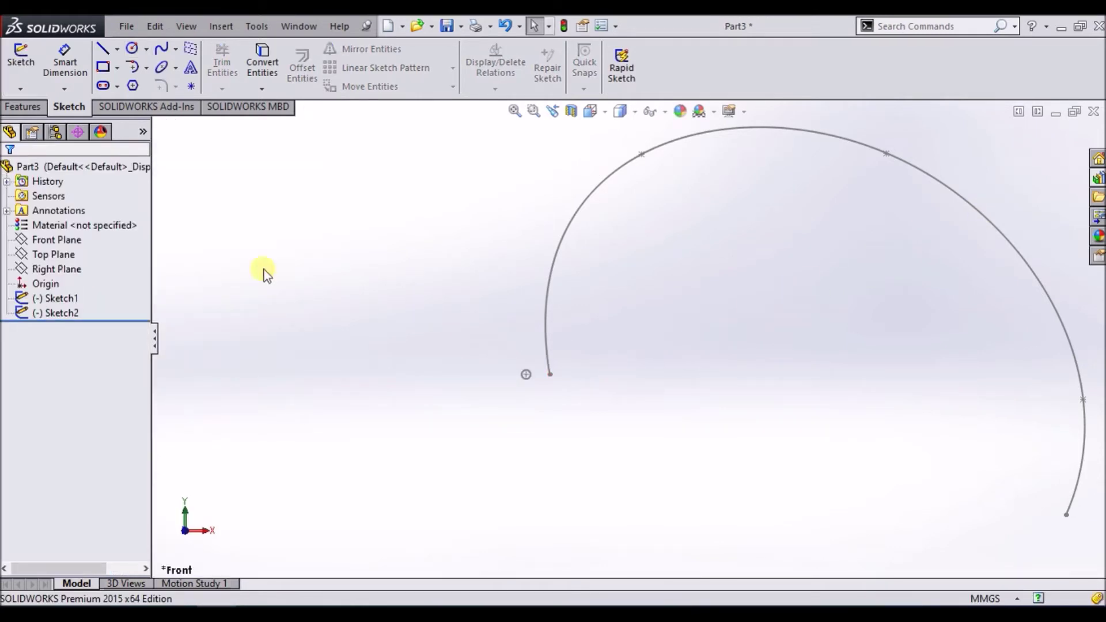
left_click(22, 112)
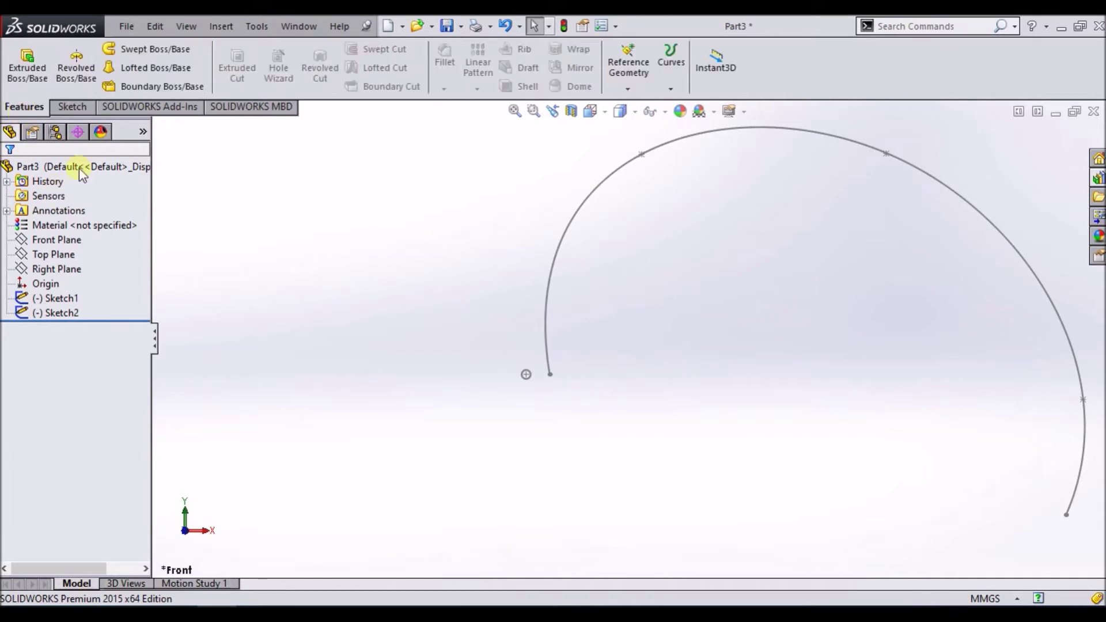
Start a sweep using the small circle as profile and the spline as path
left_click(164, 47)
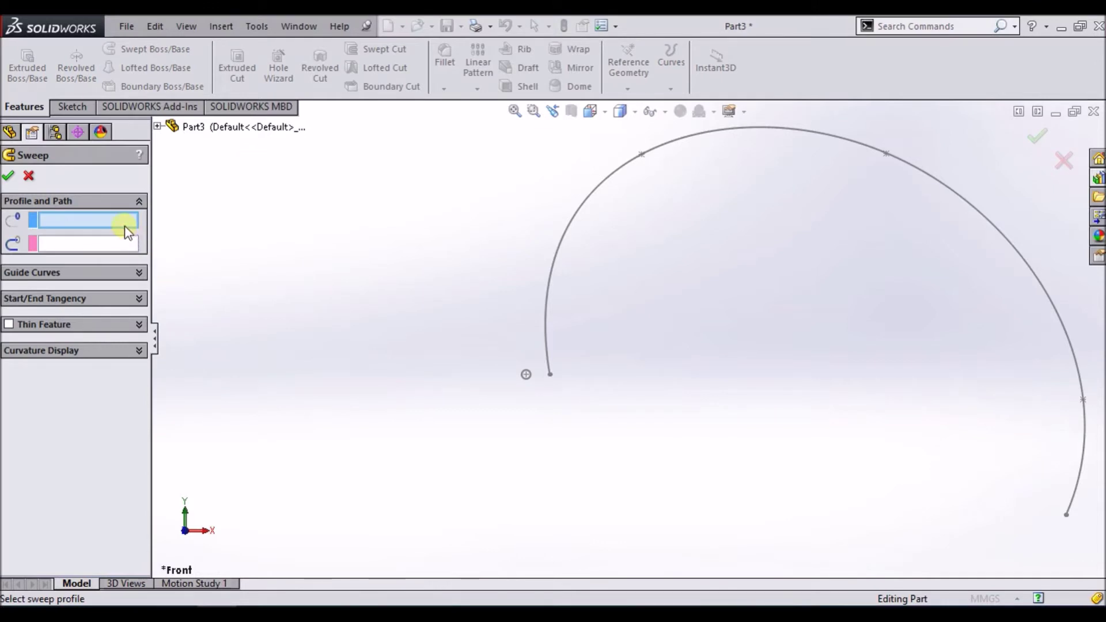
left_click(526, 376)
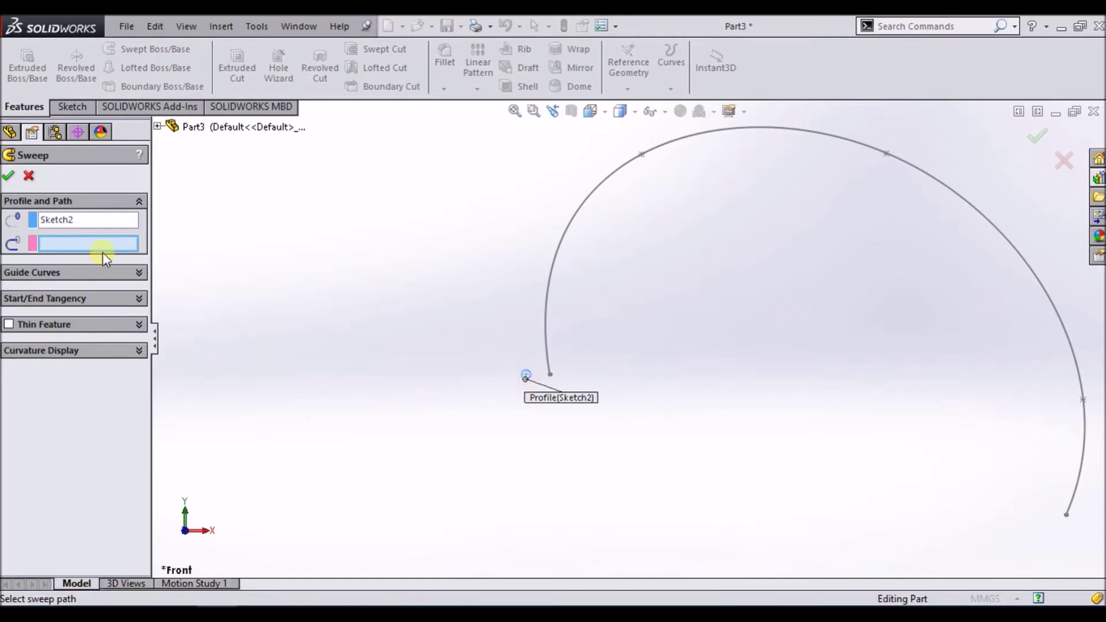
left_click(544, 323)
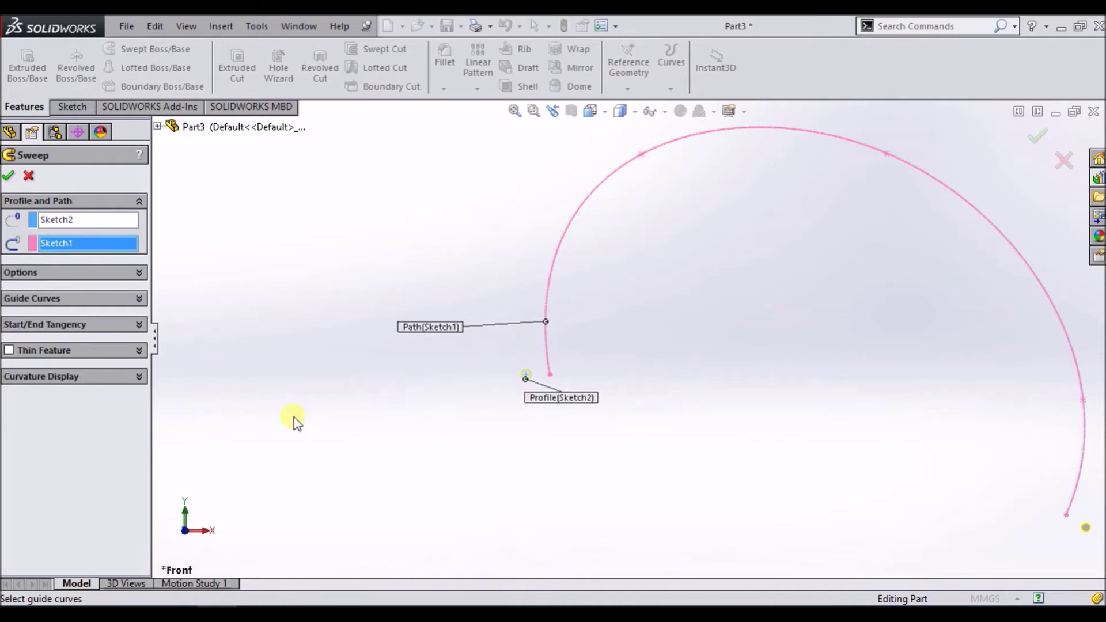
left_click(77, 270)
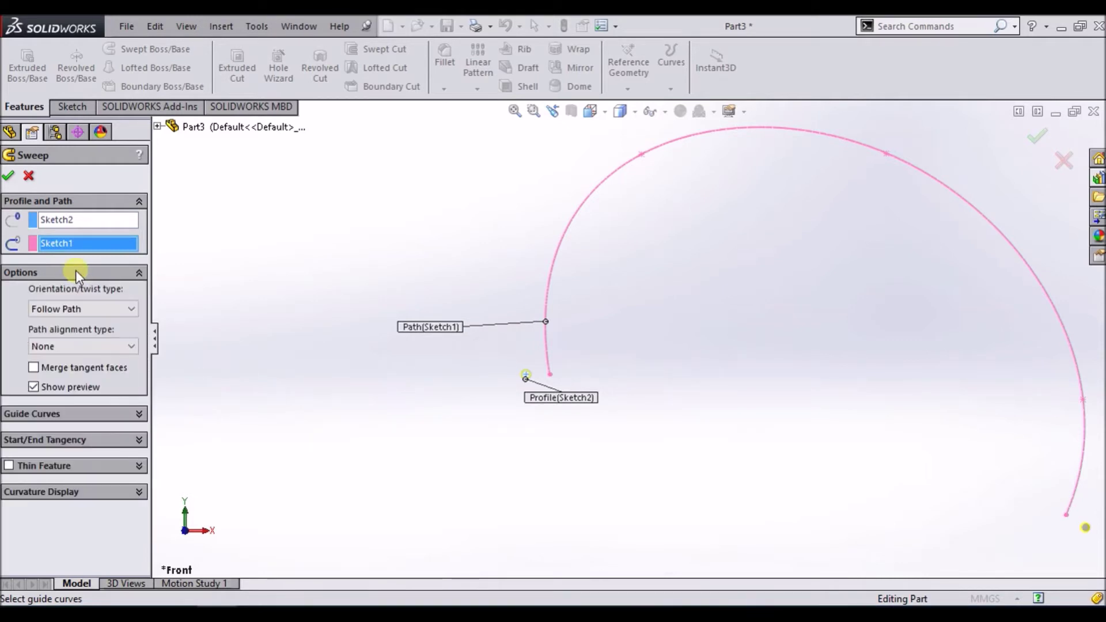
Set the sweep orientation to Twist Along Path, defined by Turns
left_click(95, 309)
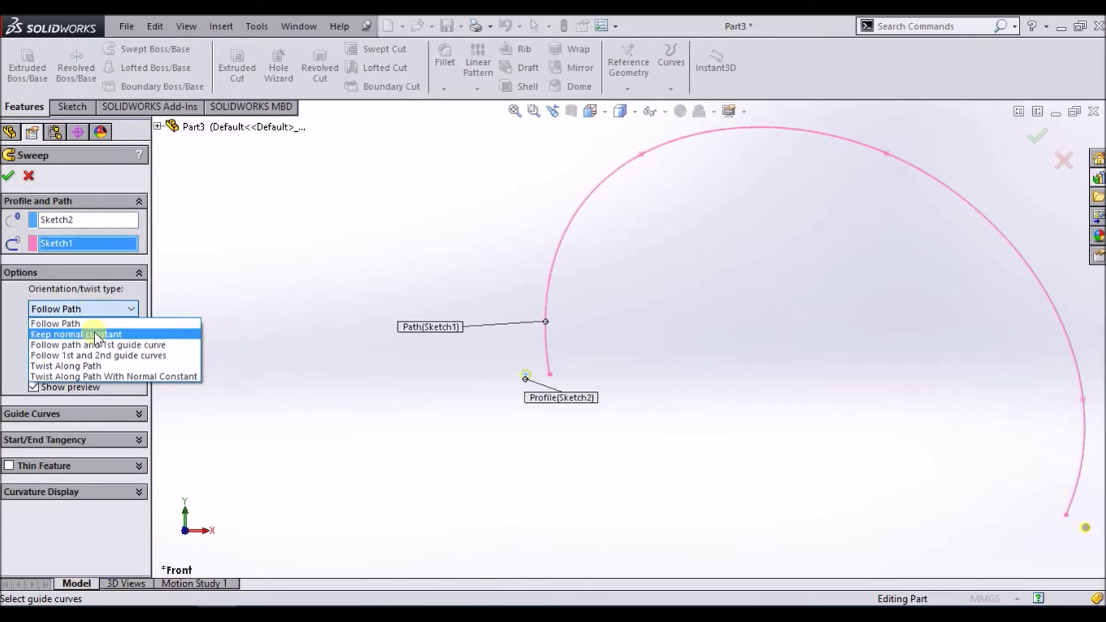
left_click(97, 367)
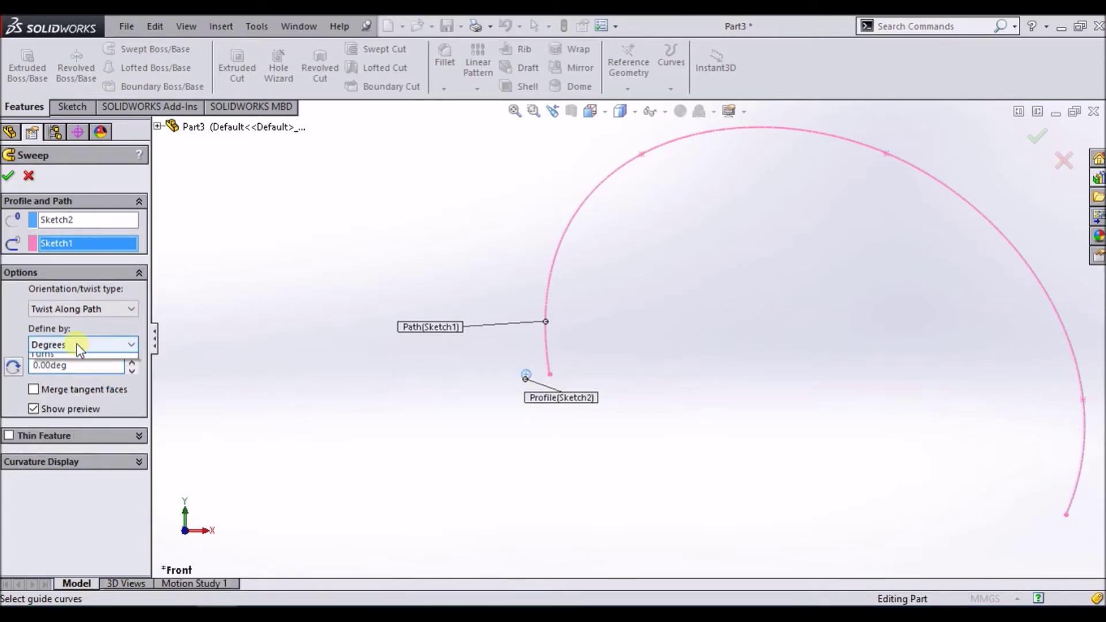
left_click(78, 343)
left_click(67, 378)
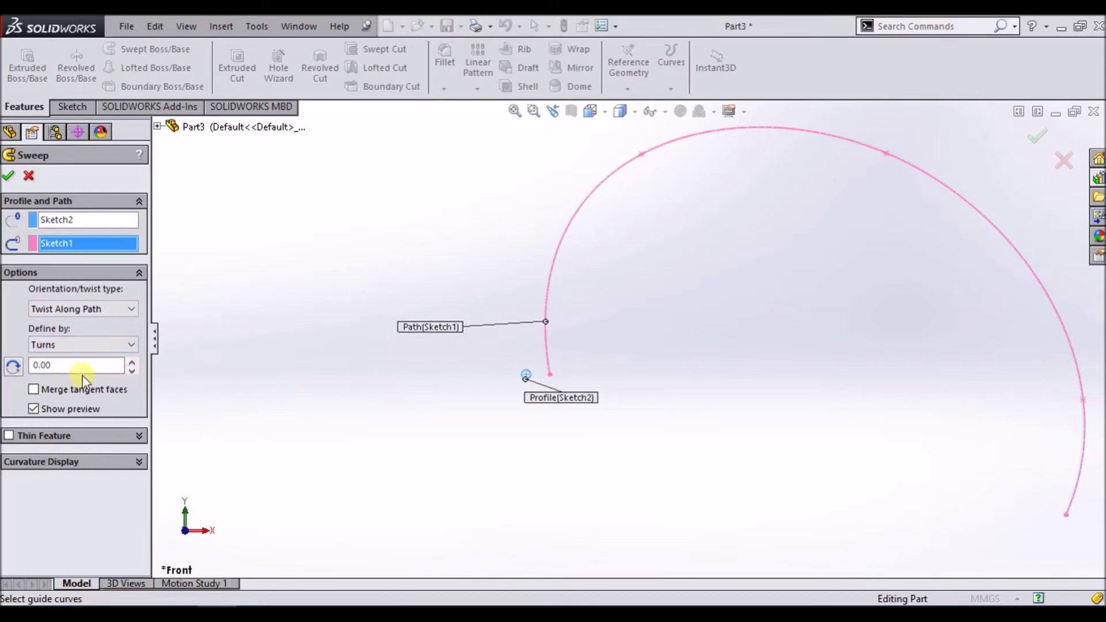
Set the twist to 50 turns and confirm the spring sweep
left_click(132, 361)
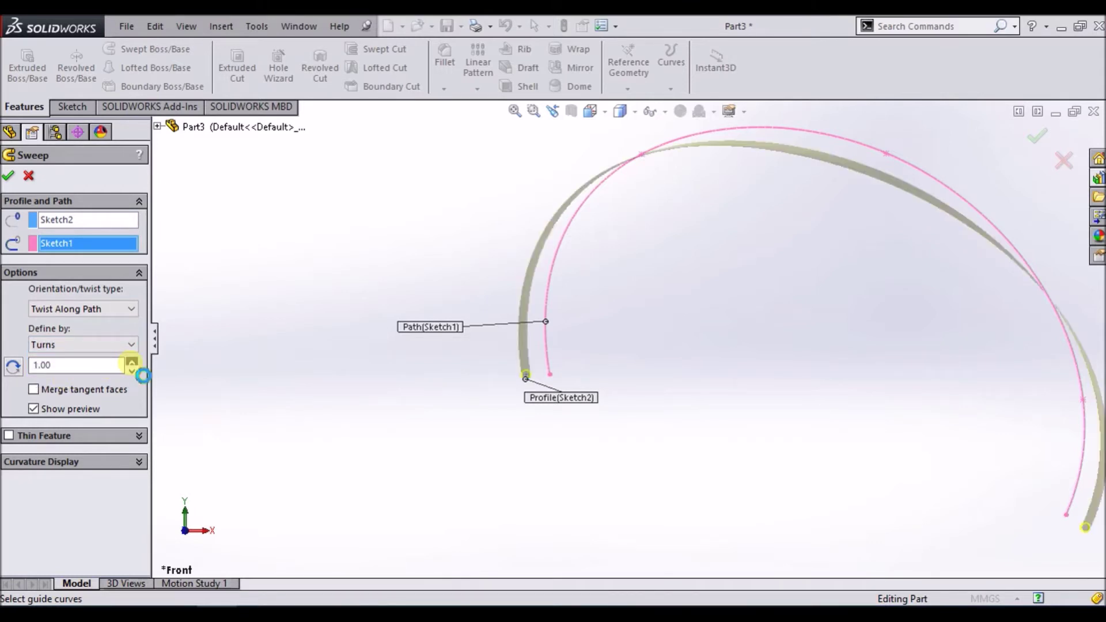
left_click(132, 361)
left_click(132, 362)
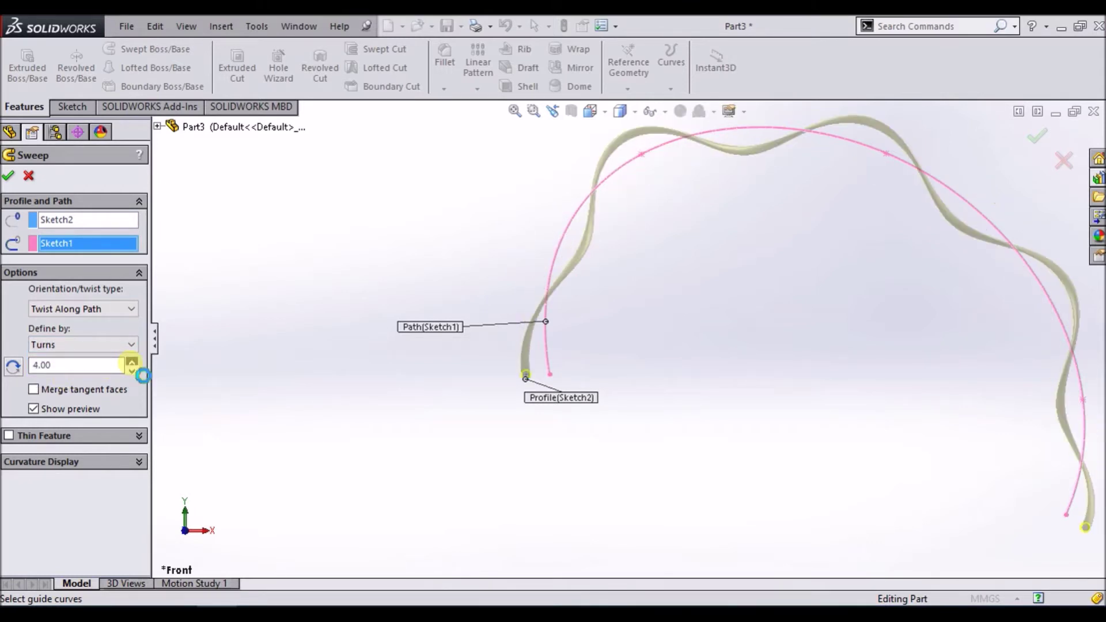
left_click(131, 363)
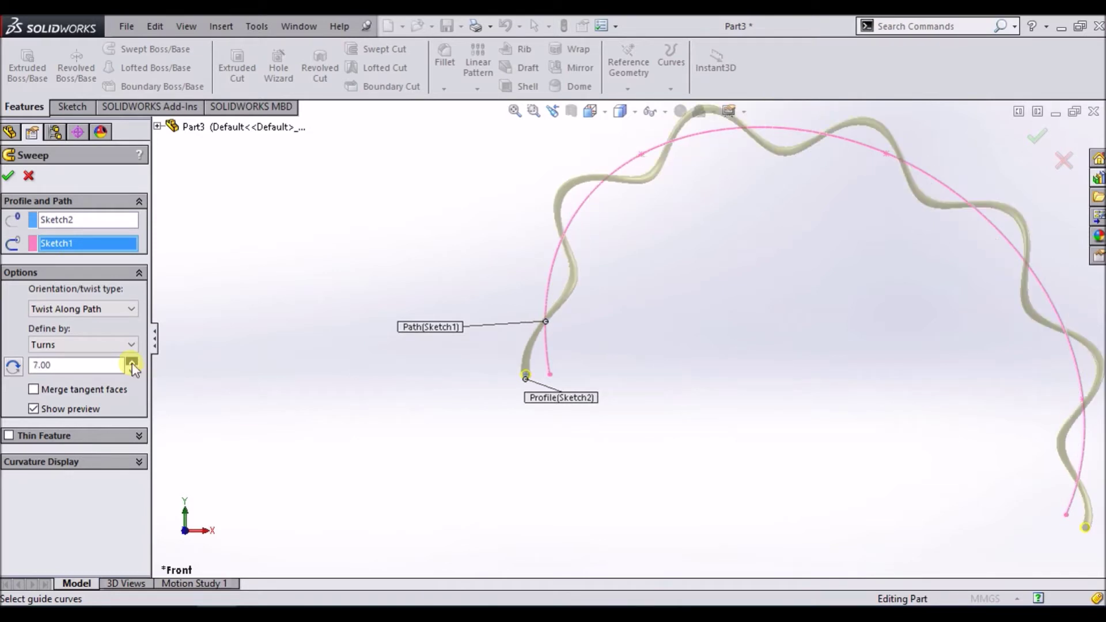
left_click(132, 362)
left_click(132, 362)
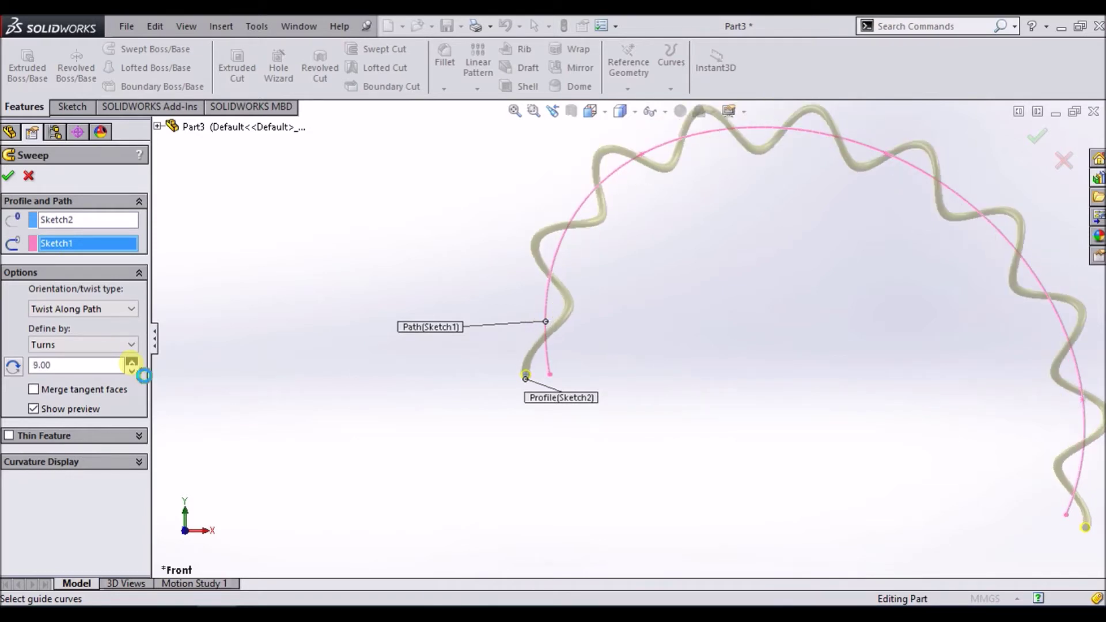
left_click(132, 362)
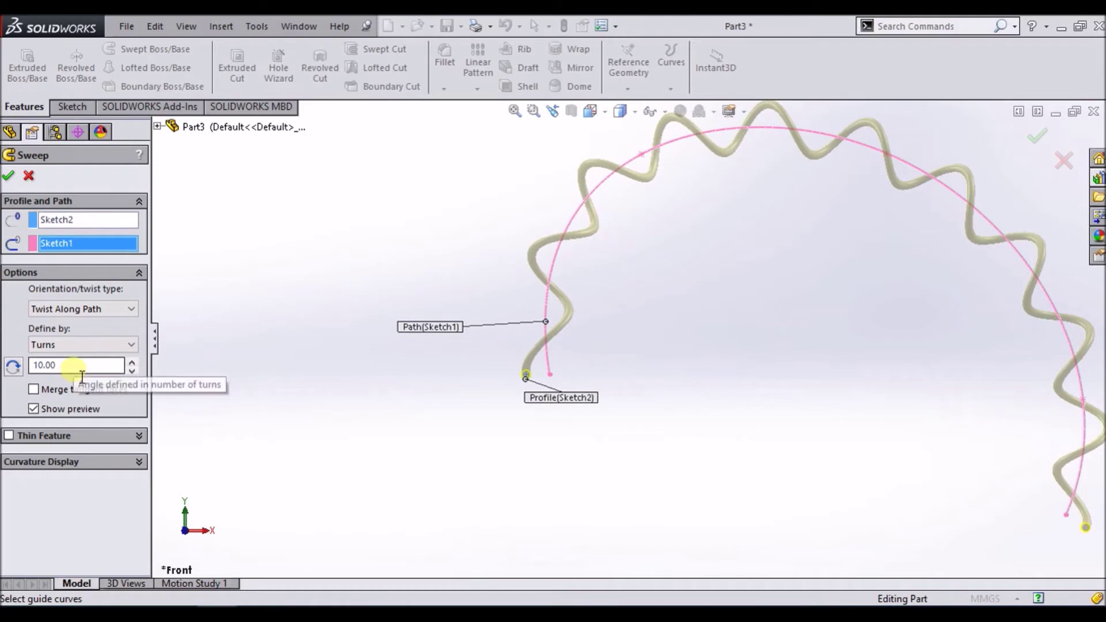
type("50")
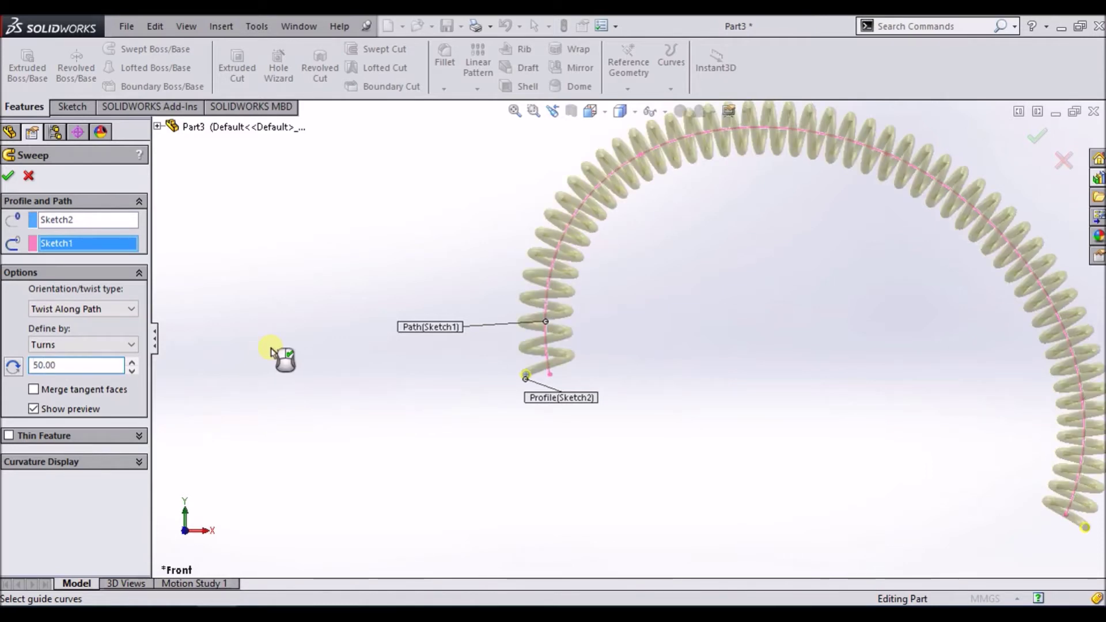
left_click(9, 177)
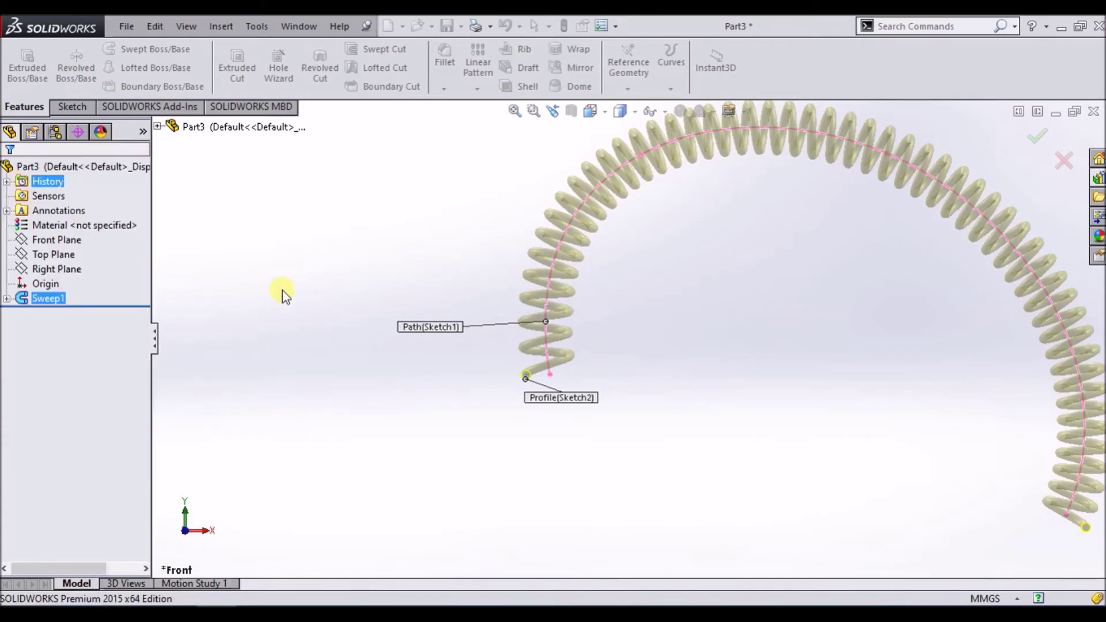
Orbit the view to inspect the finished 50-turn spring from different angles
scroll(582, 348, "up", 3)
mouse_move(785, 395)
middle_mouse_down()
mouse_move(778, 266)
mouse_move(662, 202)
mouse_move(543, 353)
mouse_move(720, 415)
middle_mouse_up()
scroll(789, 331, "down", 3)
mouse_move(789, 331)
middle_mouse_down()
mouse_move(755, 383)
mouse_move(662, 334)
mouse_move(572, 395)
mouse_move(617, 496)
middle_mouse_up()
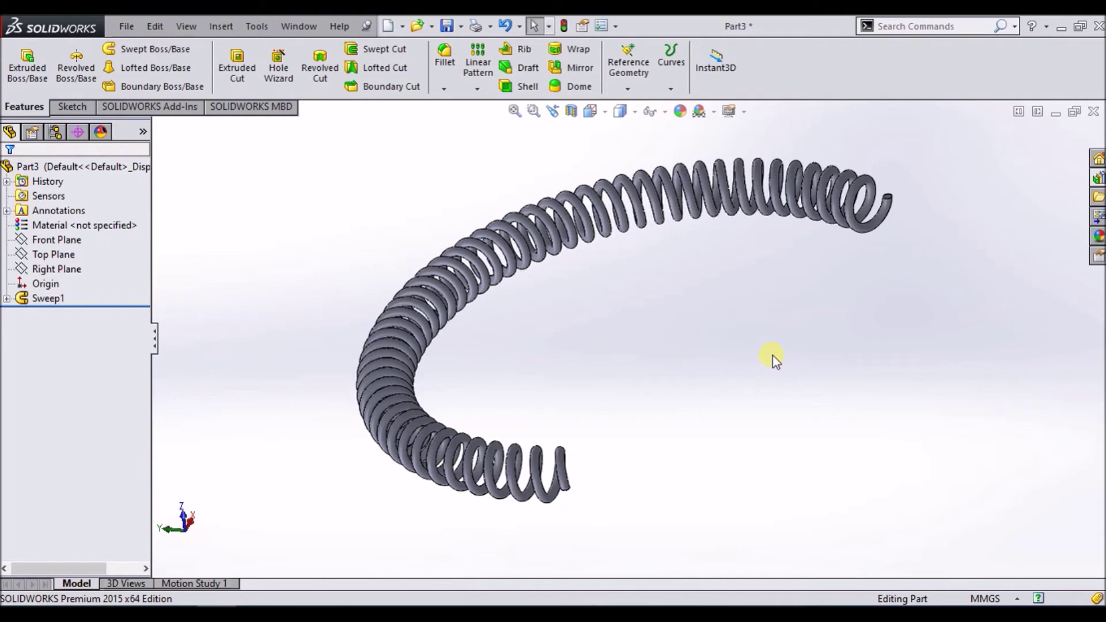
left_click(126, 26)
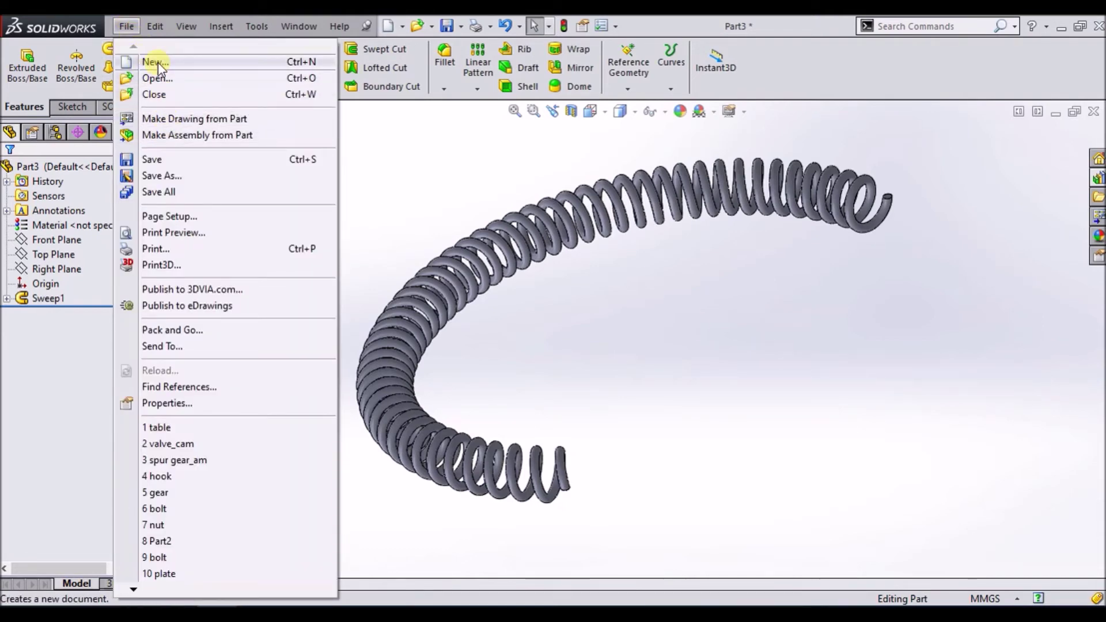
Create a new blank part document, Part4
left_click(158, 62)
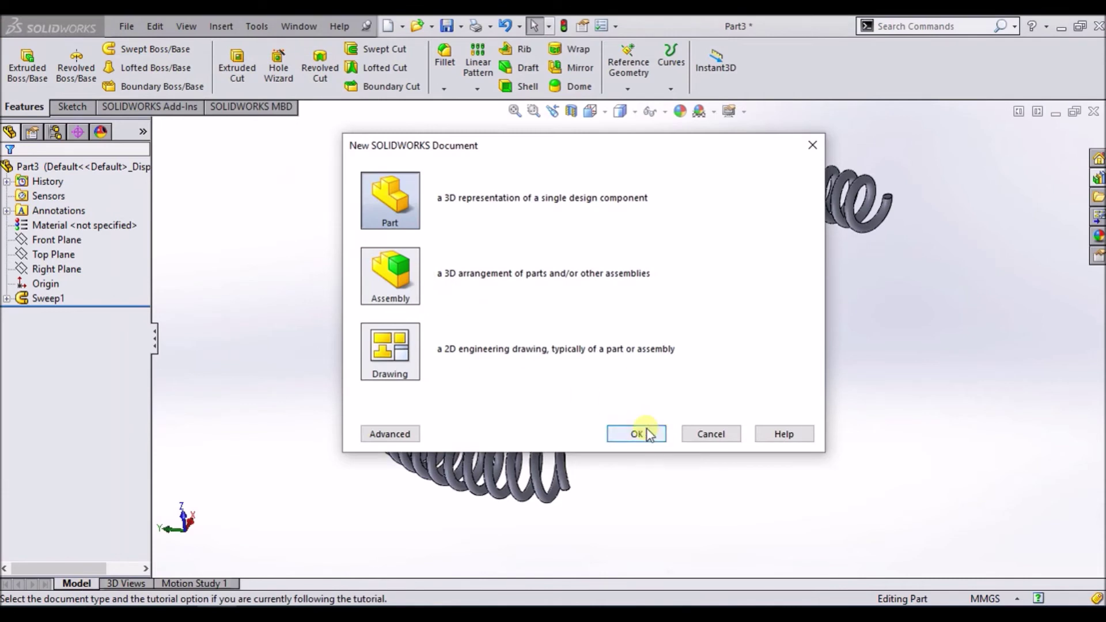
left_click(647, 433)
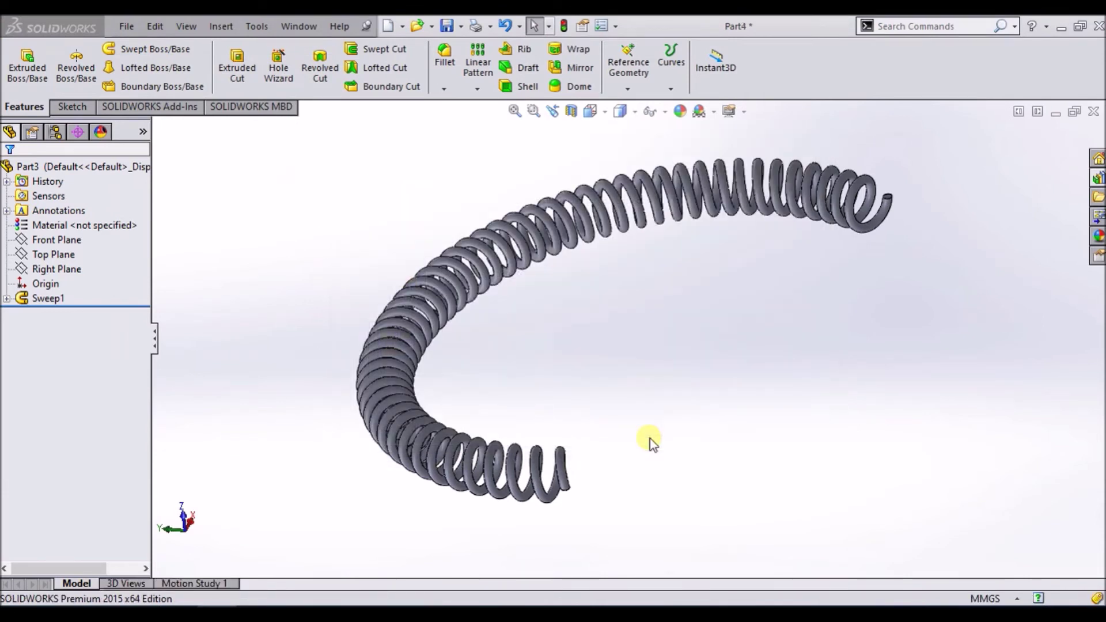
left_click(78, 108)
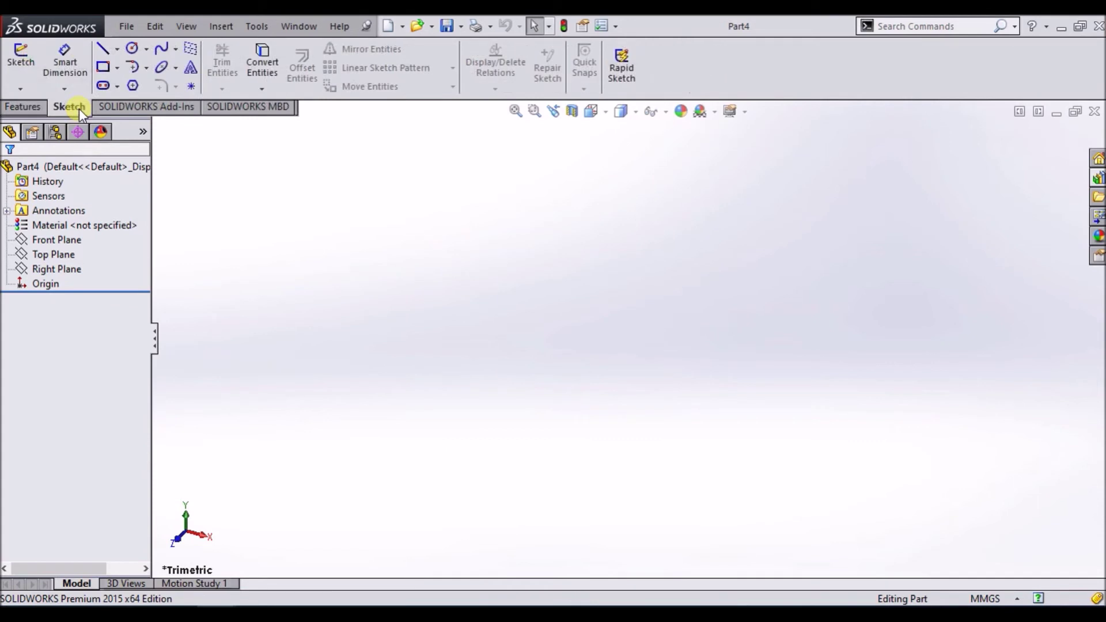
Sketch a vertical line rising from the origin on the Front Plane and exit the sketch
left_click(25, 68)
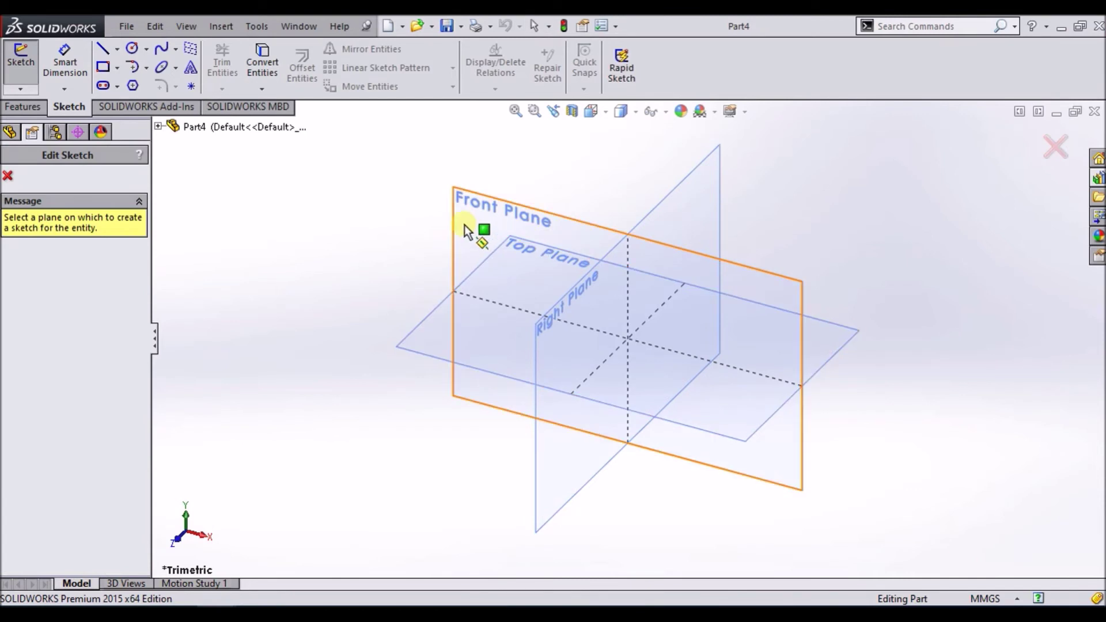
left_click(465, 225)
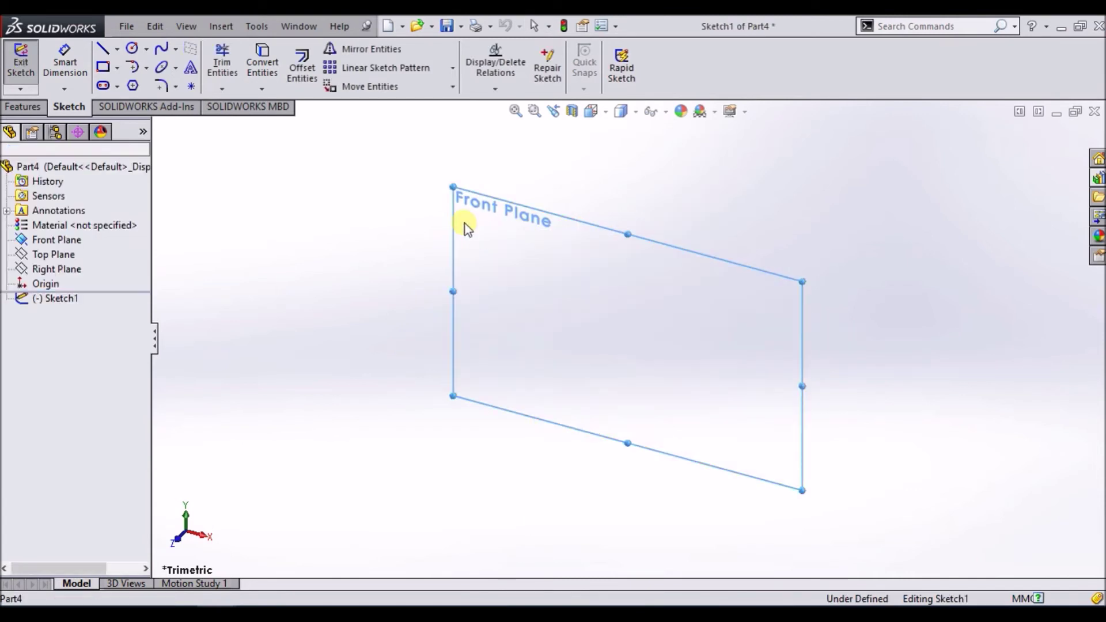
left_click(102, 50)
left_click(629, 338)
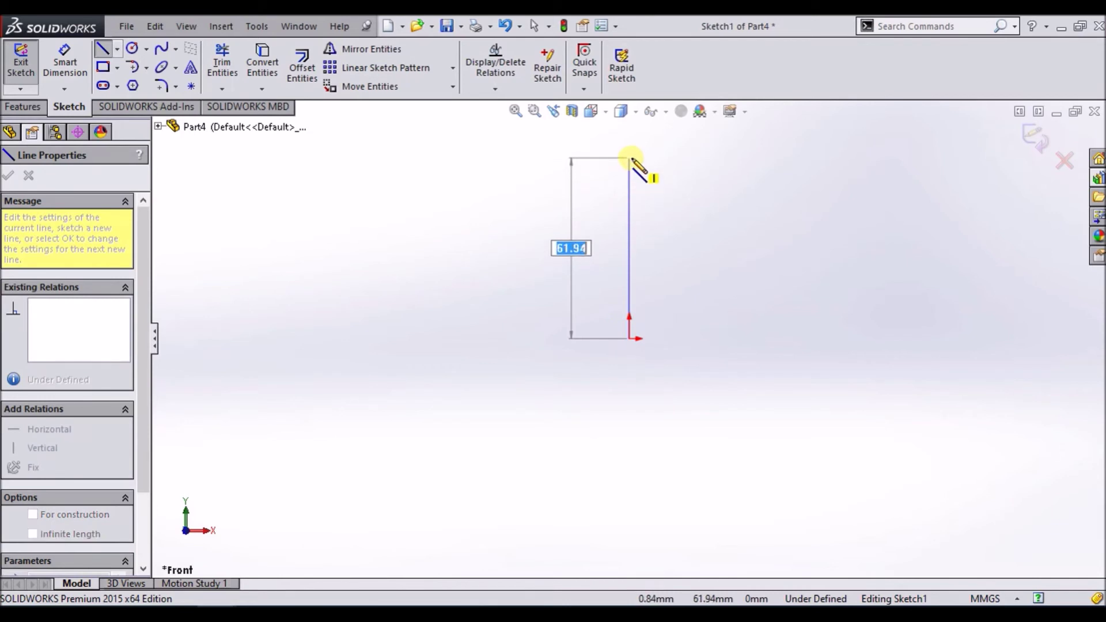
left_click(631, 159)
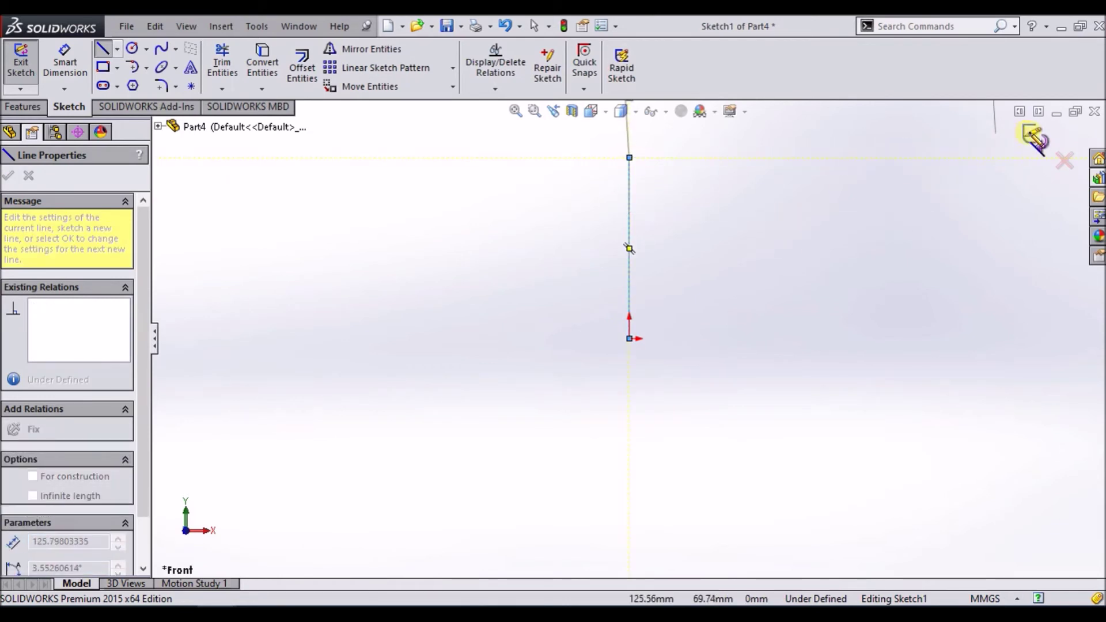
left_click(1034, 138)
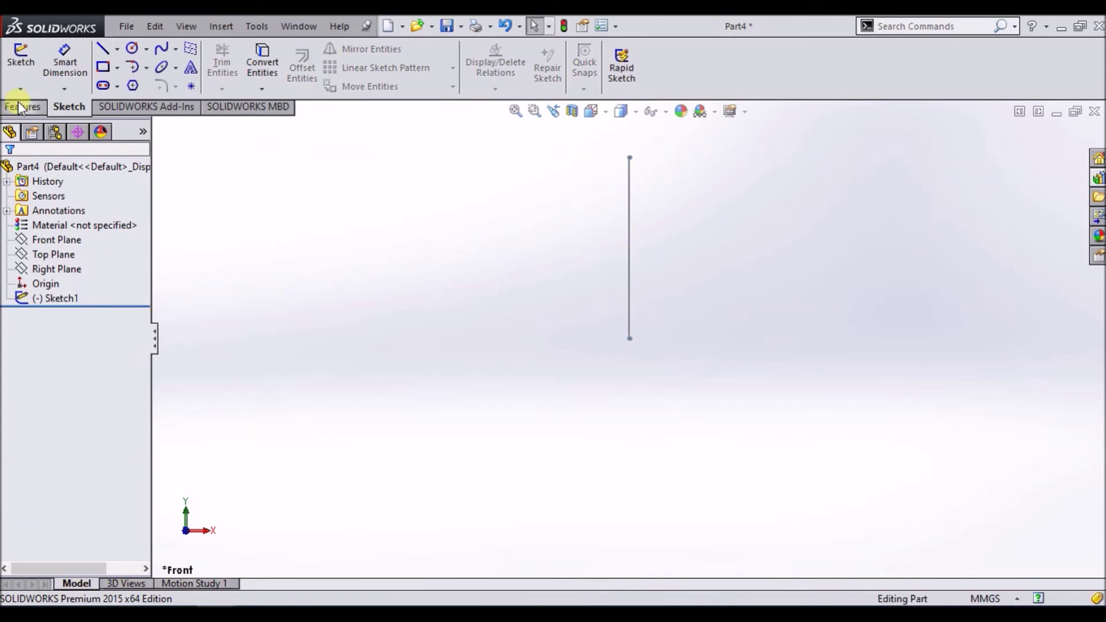
left_click(23, 57)
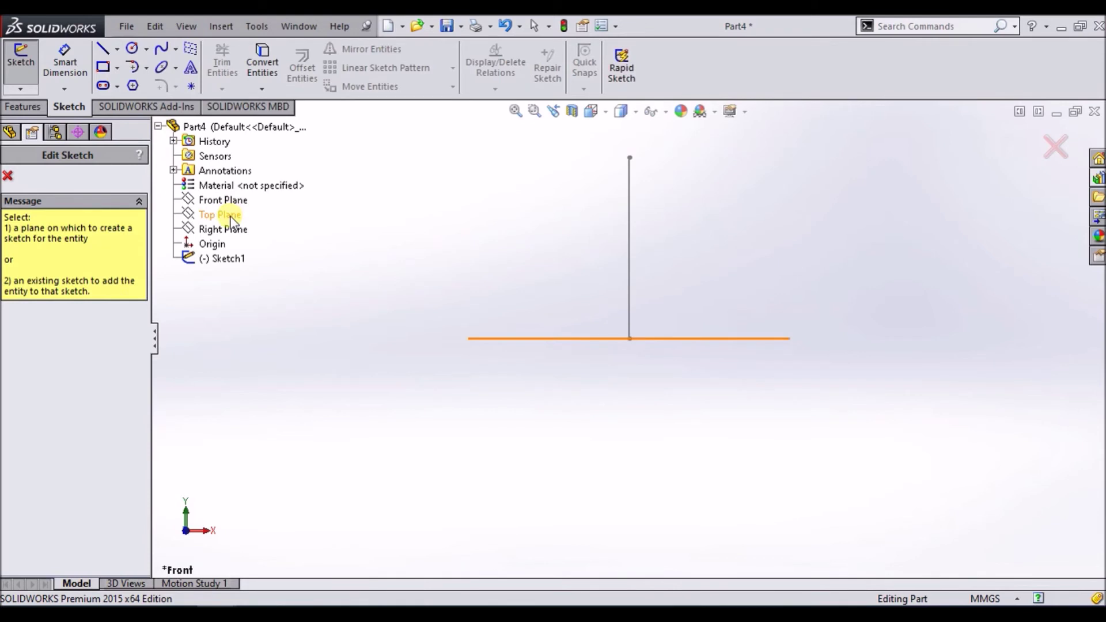
Draw a flattened ellipse on the Top Plane centred at the line's lower end, then exit
left_click(229, 216)
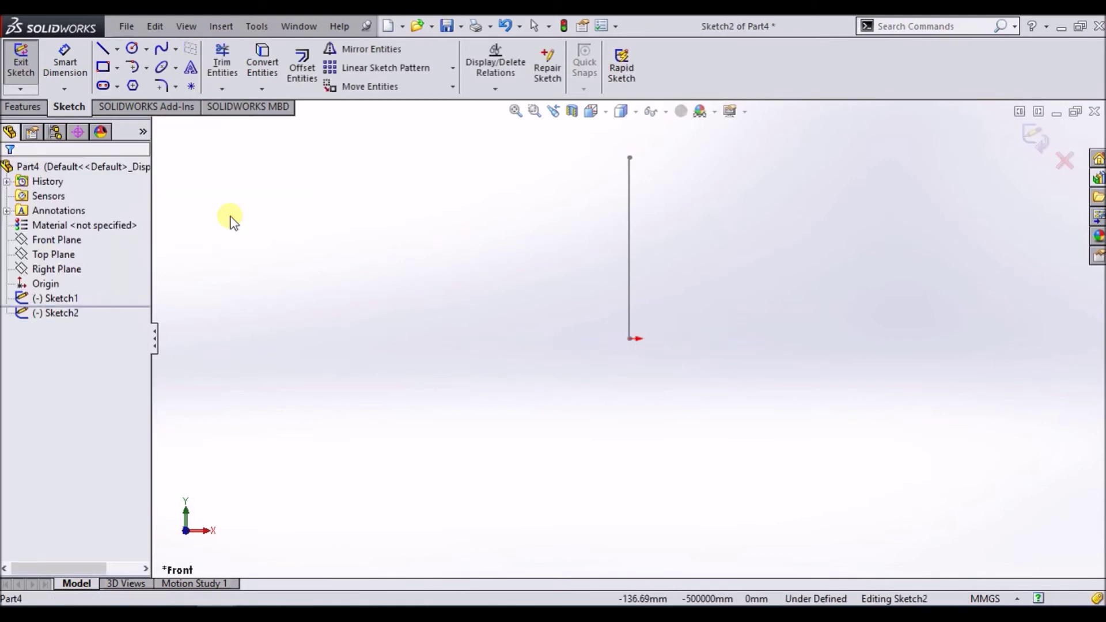
left_click(165, 65)
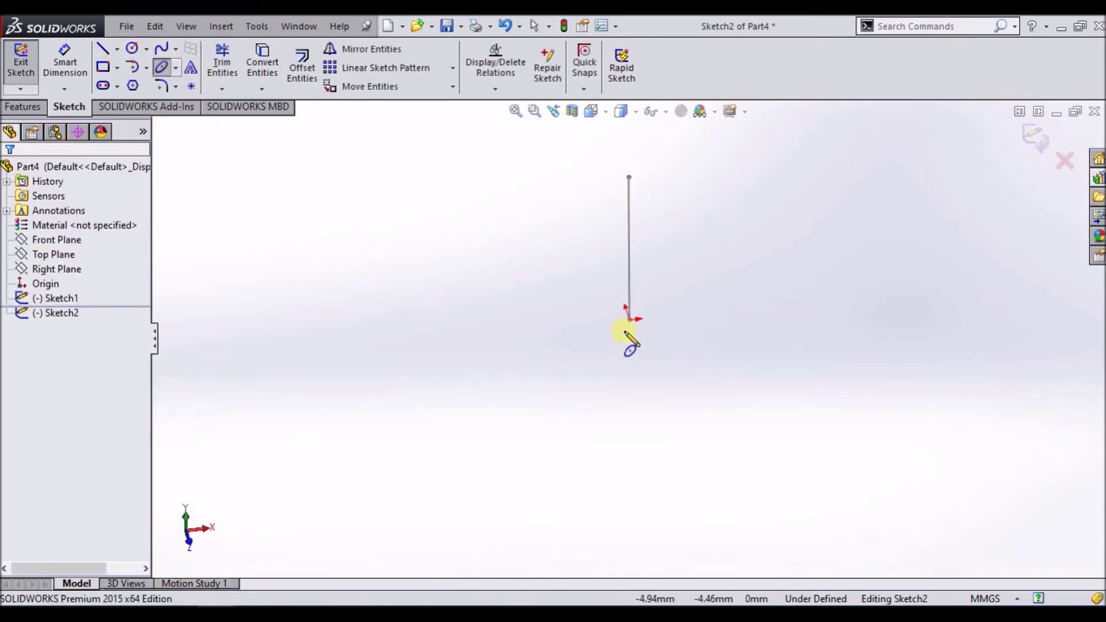
left_click(629, 319)
left_click(714, 317)
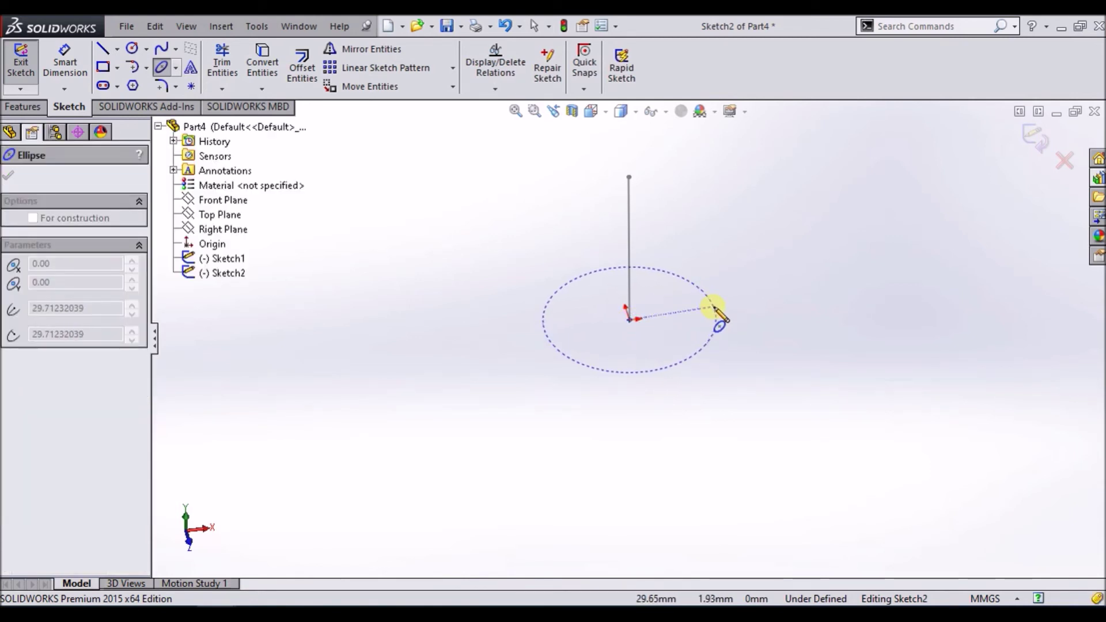
left_click(686, 286)
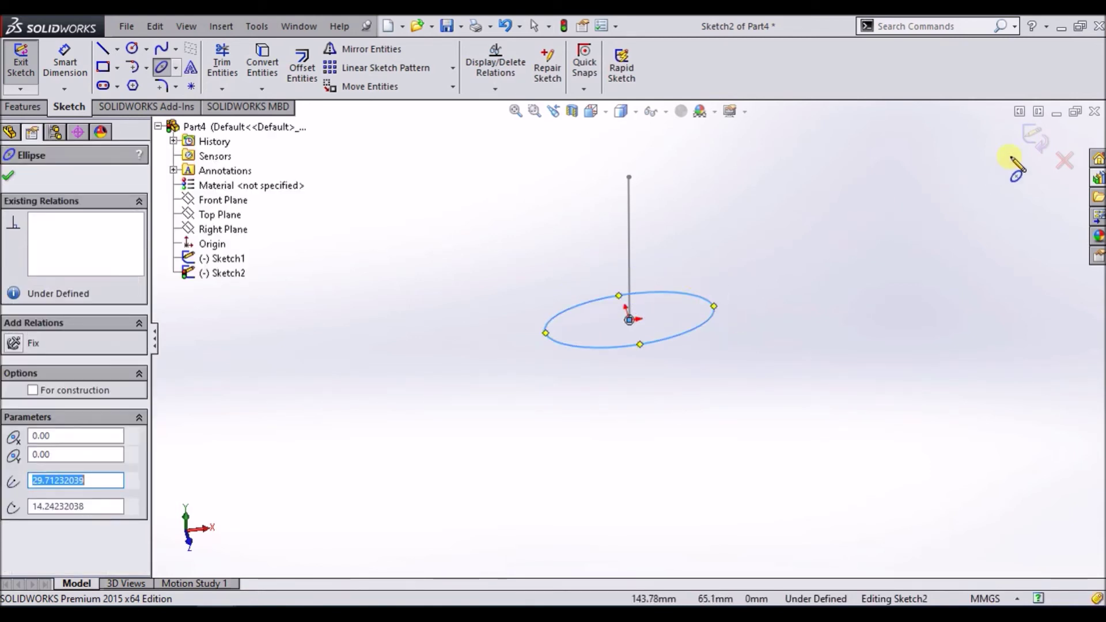
left_click(1035, 137)
mouse_move(966, 292)
middle_mouse_down()
mouse_move(827, 432)
mouse_move(802, 358)
mouse_move(800, 374)
middle_mouse_up()
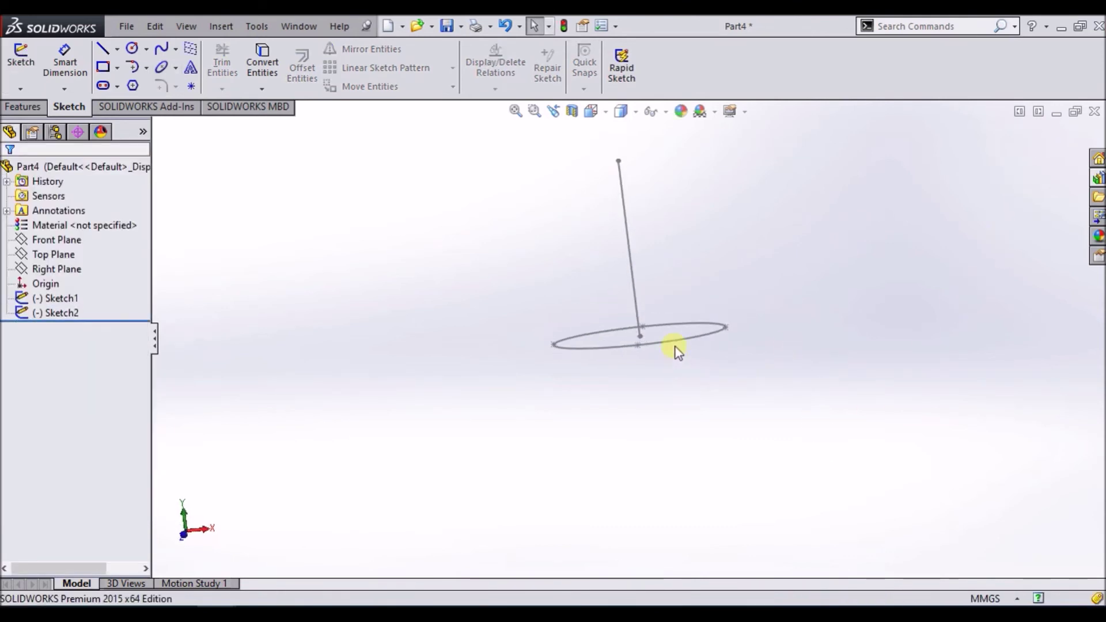
Start a new sketch on the Front Plane and view it from the front
right_click(43, 240)
left_click(57, 220)
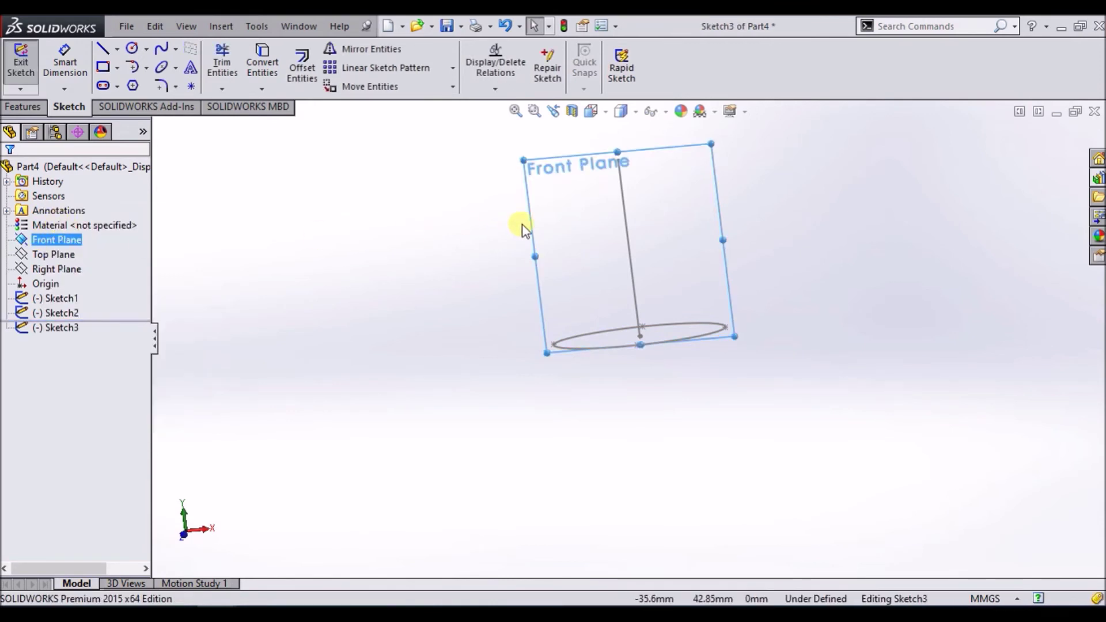
key("space")
left_click(602, 320)
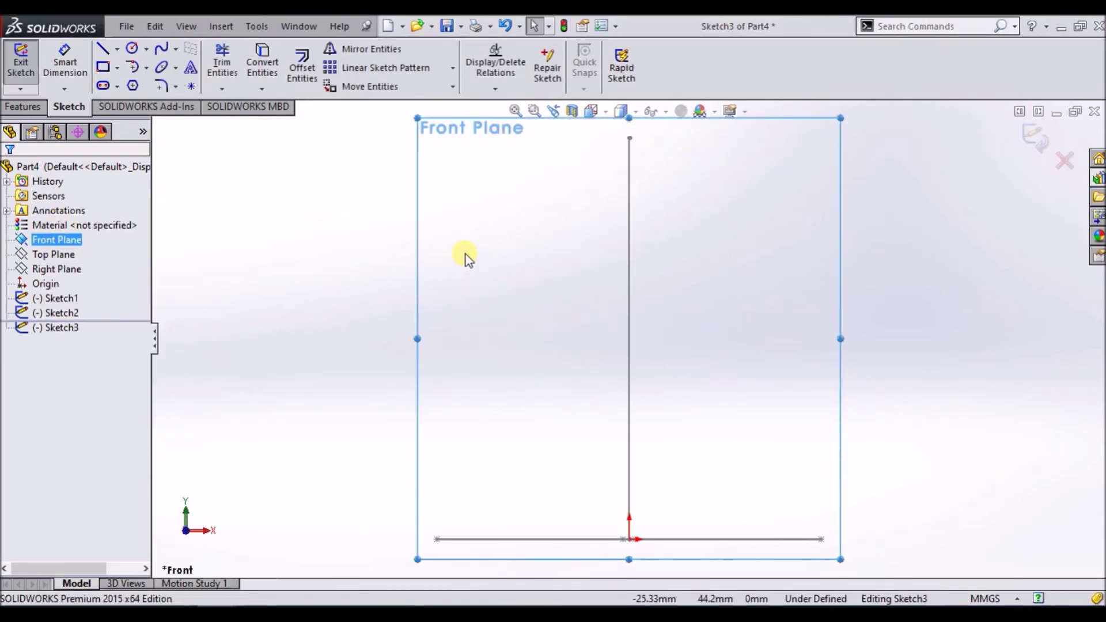
left_click(322, 294)
Draw a wavy seven-point spline from the ellipse's left end up to the line's height
left_click(165, 50)
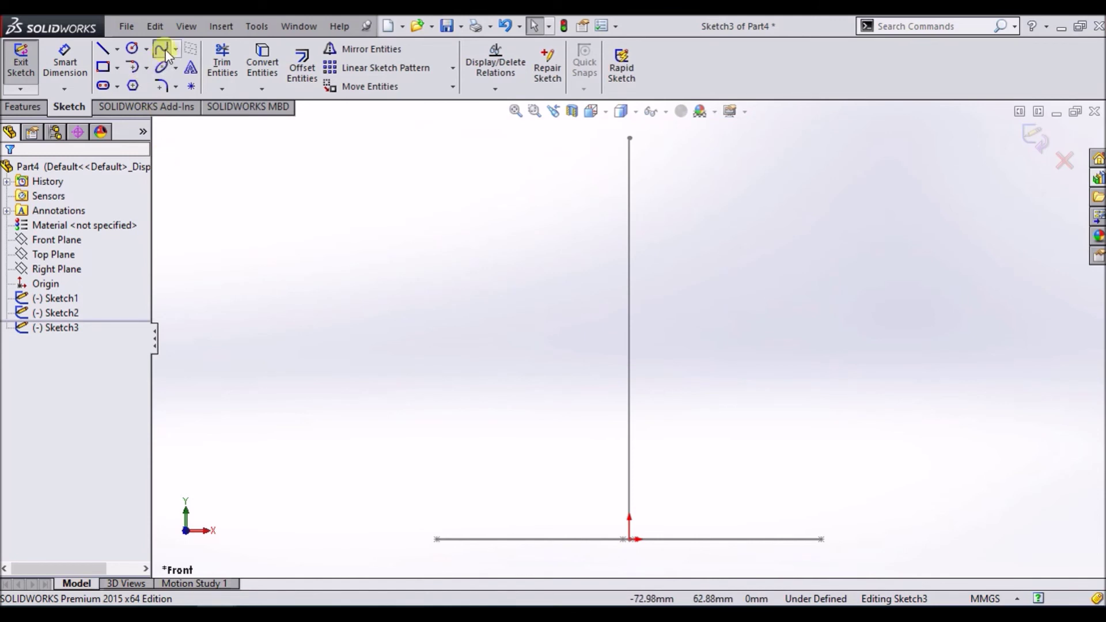
left_click(436, 539)
left_click(448, 464)
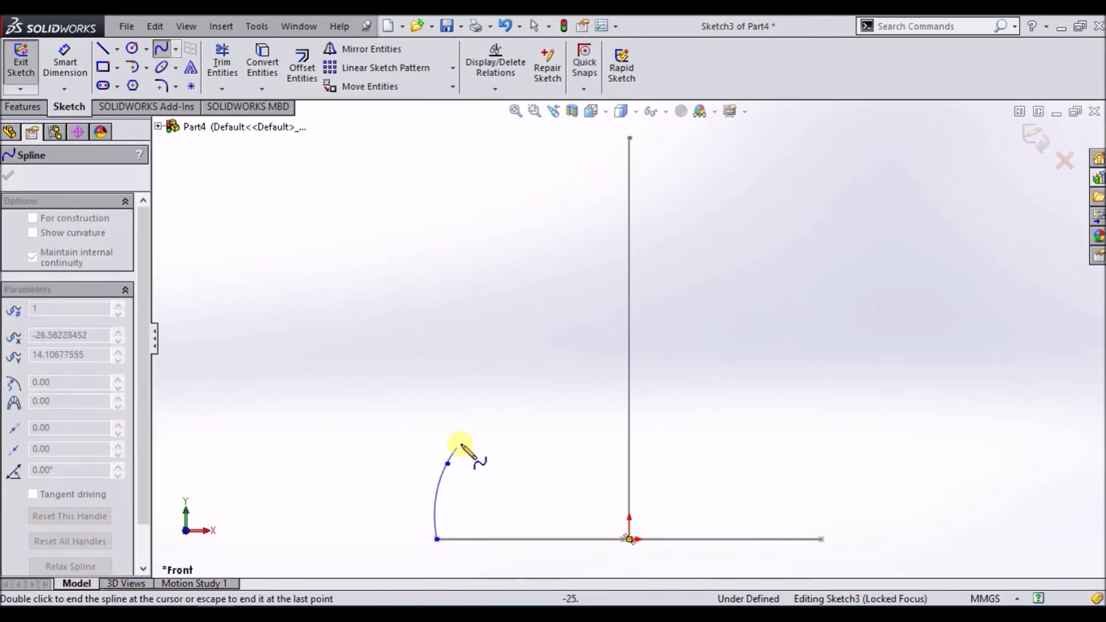
left_click(497, 403)
left_click(487, 326)
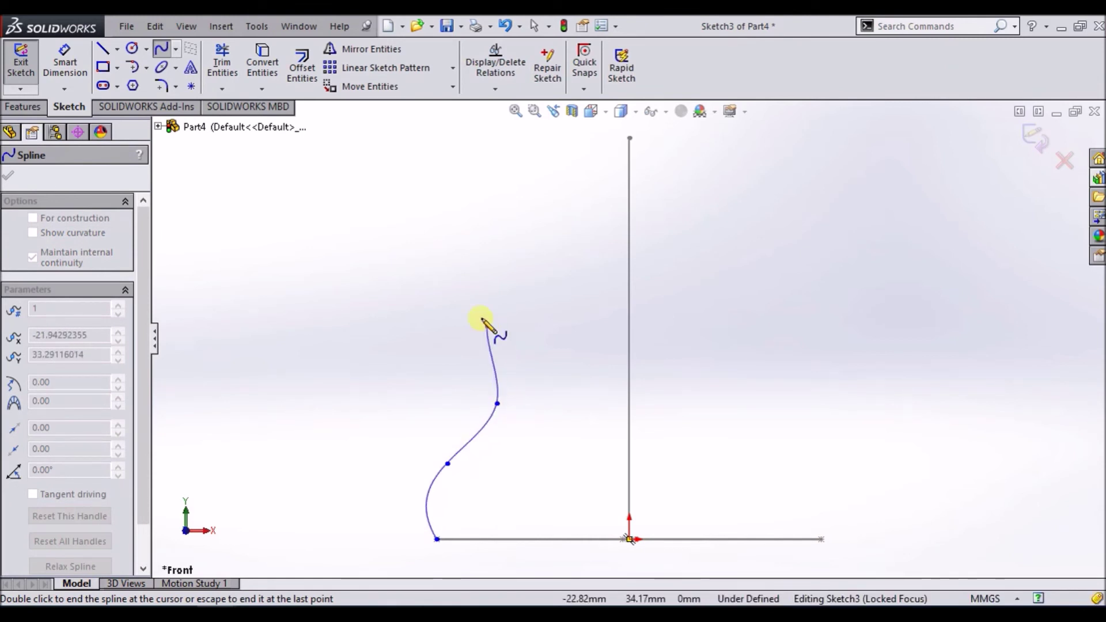
left_click(447, 256)
left_click(465, 175)
left_click(478, 130)
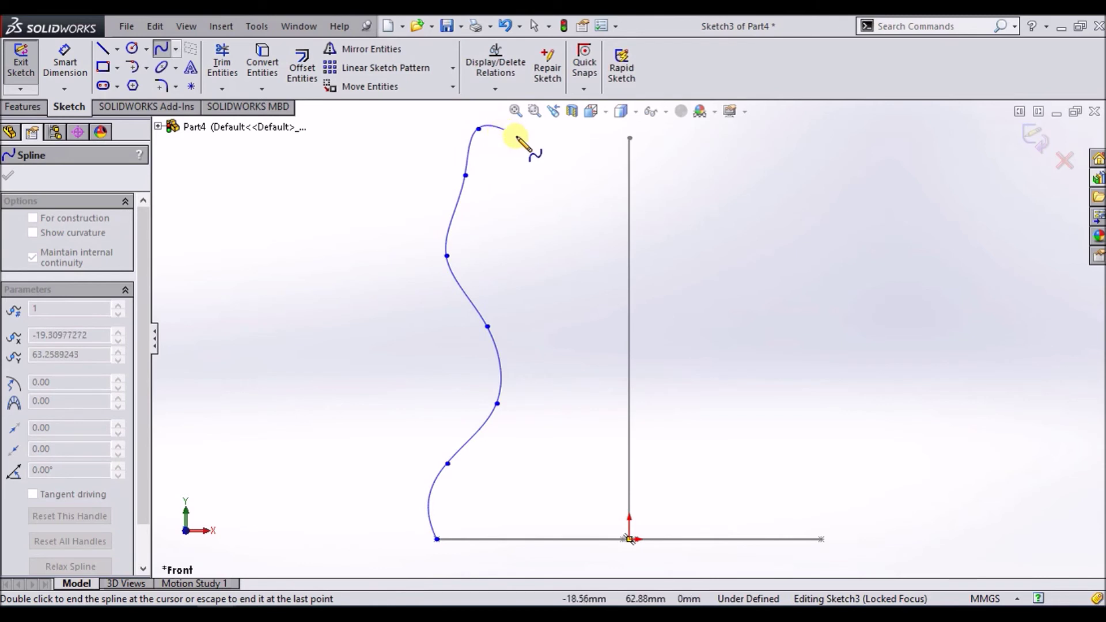
left_click(1064, 161)
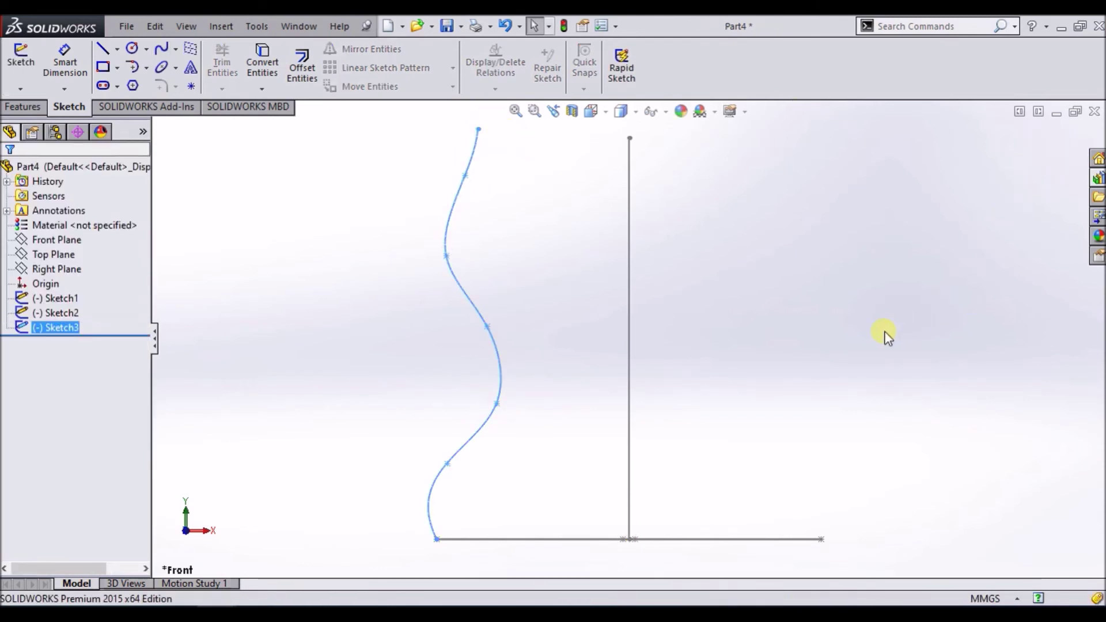
scroll(771, 260, "down", 3)
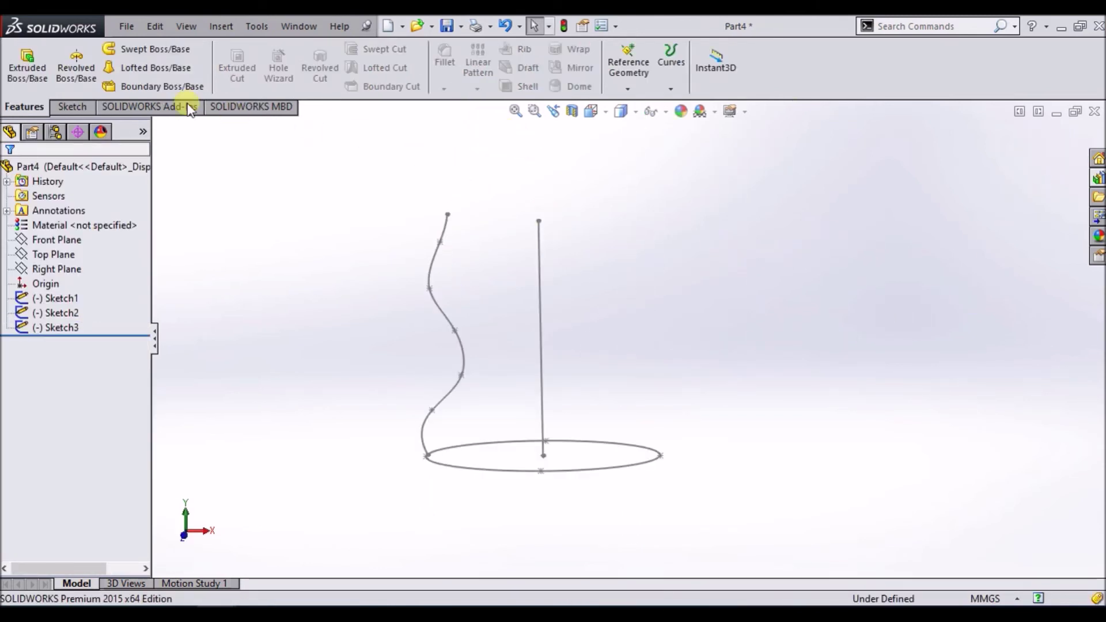
Set up a swept boss with ellipse profile, vertical line path and wavy spline guide curve
left_click(154, 54)
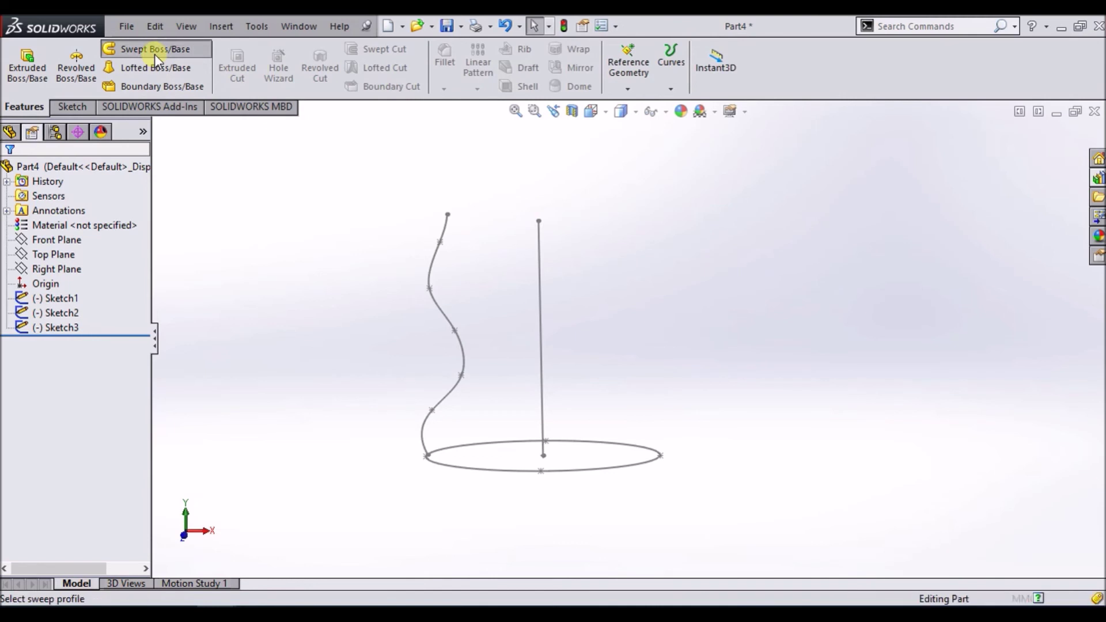
left_click(507, 472)
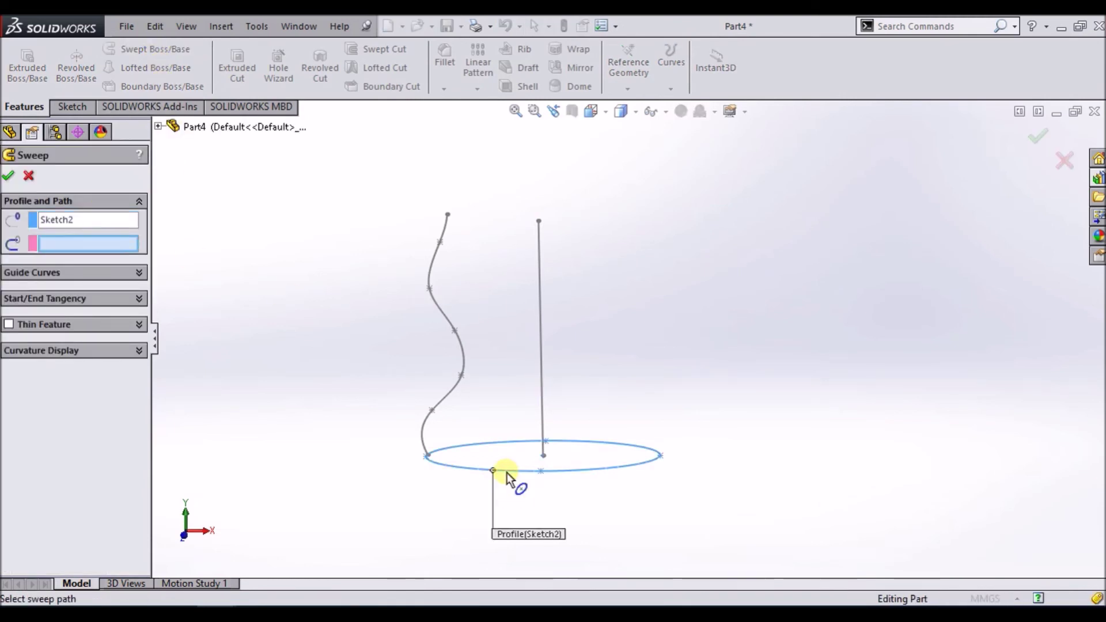
left_click(541, 358)
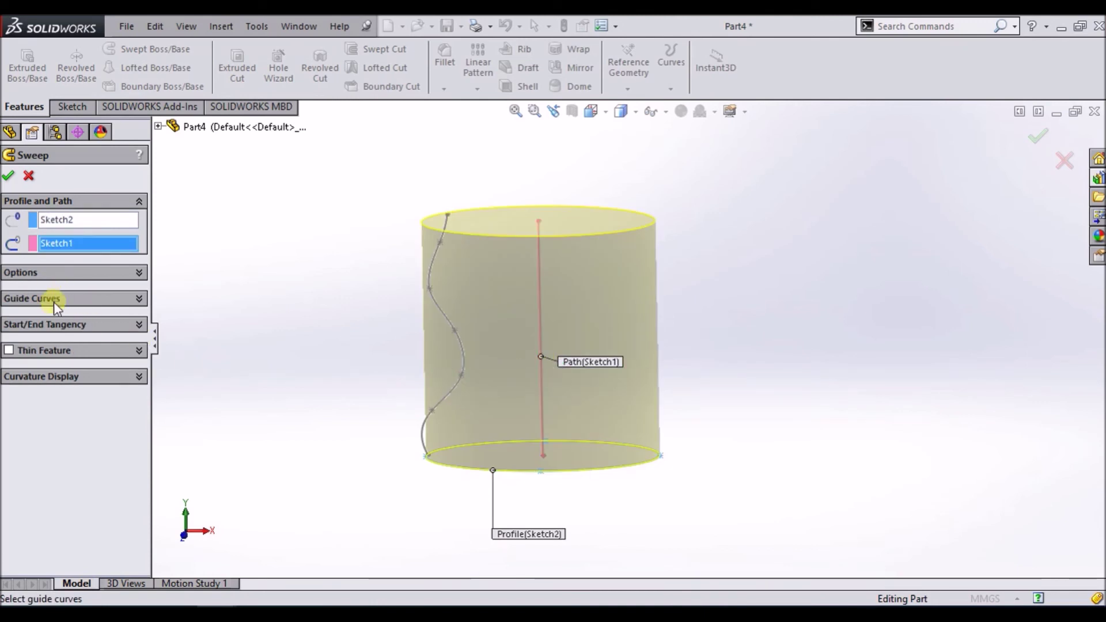
left_click(54, 301)
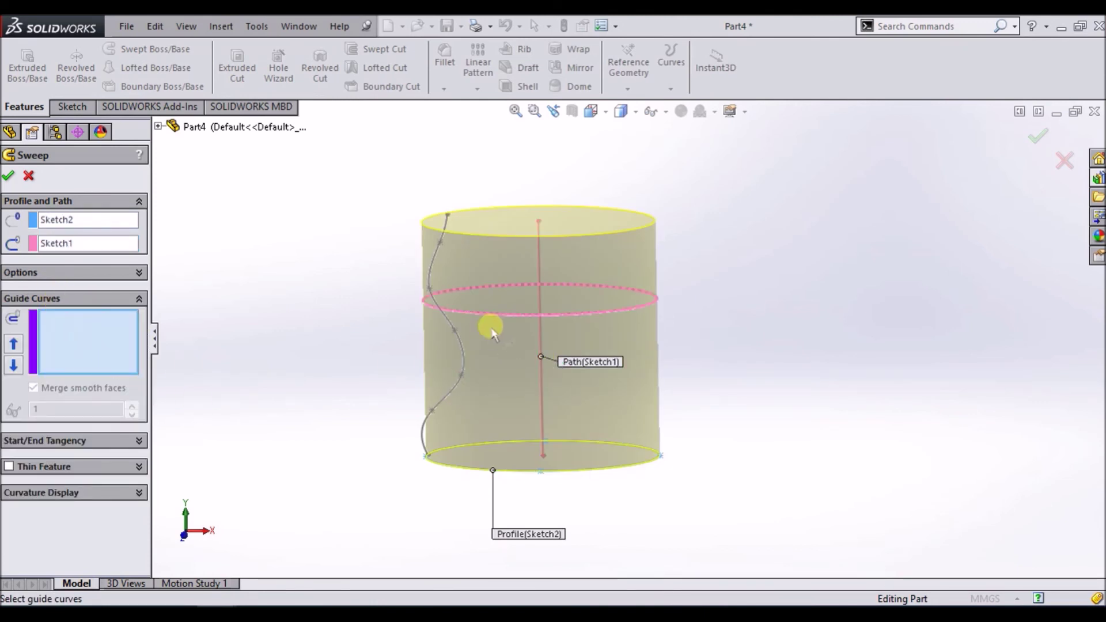
left_click(454, 328)
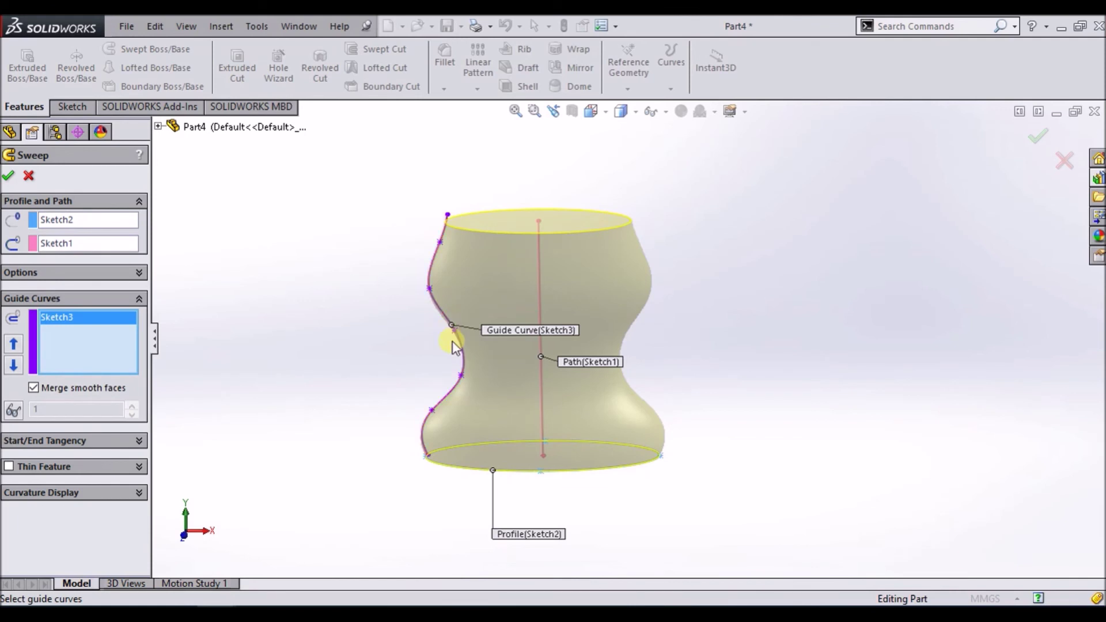
Orbit the wavy preview, then confirm the sweep to create the vase body
mouse_move(778, 469)
middle_mouse_down()
mouse_move(699, 350)
mouse_move(728, 461)
middle_mouse_up()
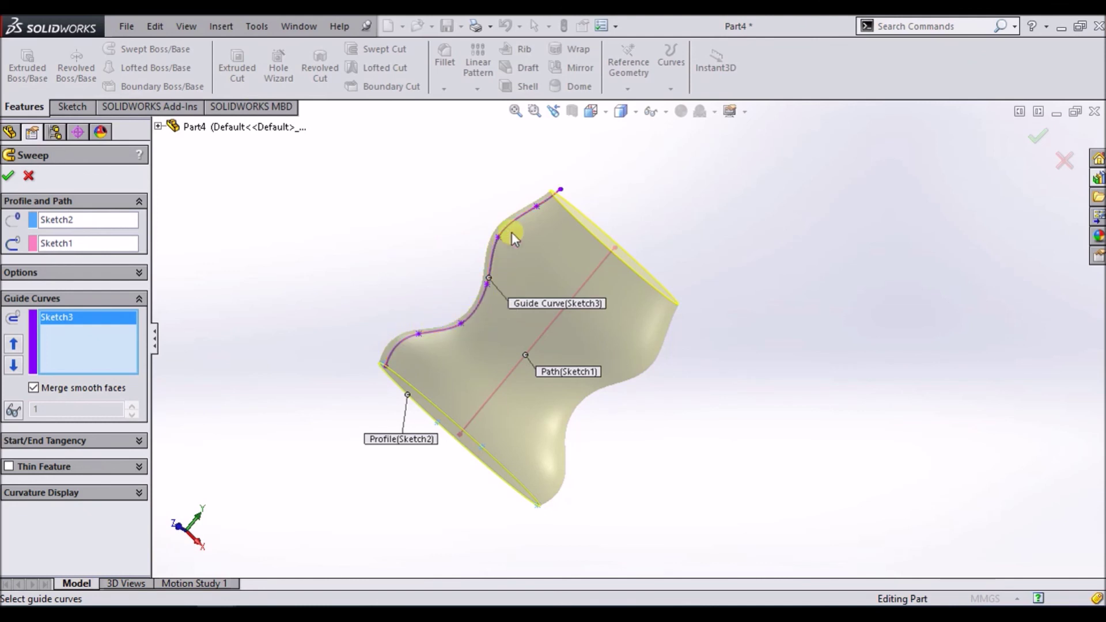
left_click_drag(461, 324, 460, 317)
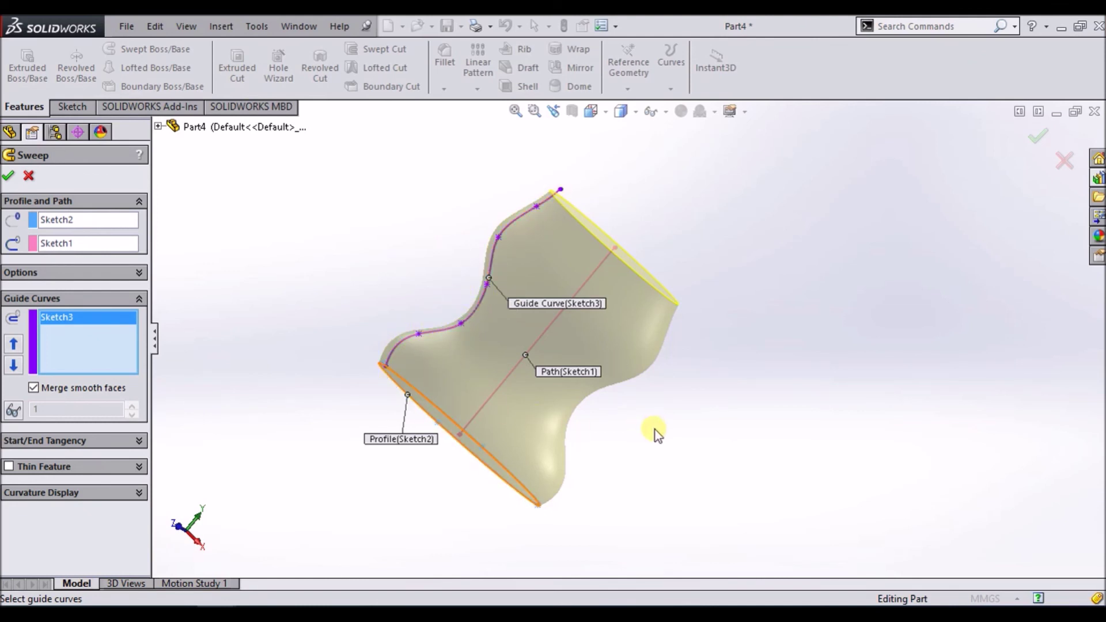
middle_click_drag(655, 430, 475, 325)
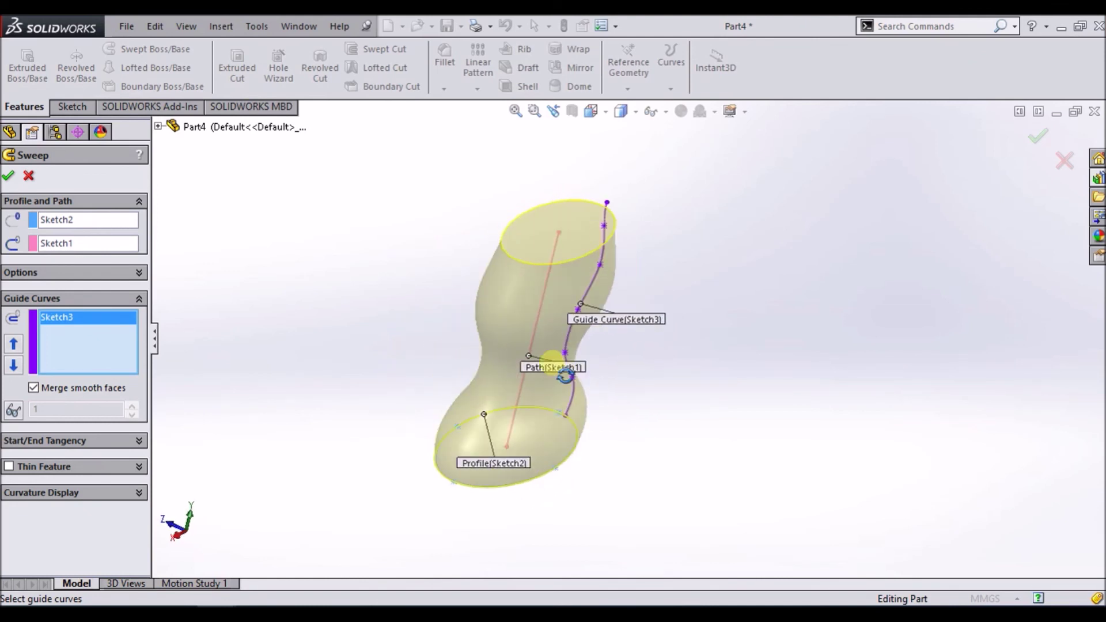
left_click(8, 175)
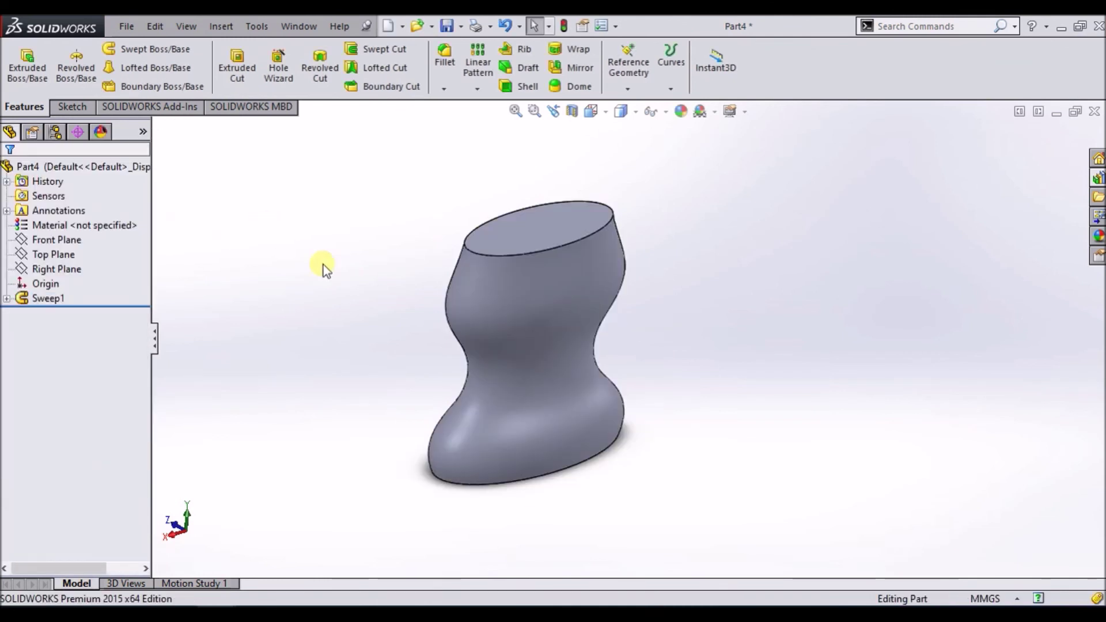
mouse_move(593, 370)
middle_mouse_down()
mouse_move(715, 421)
mouse_move(514, 348)
mouse_move(501, 370)
middle_mouse_up()
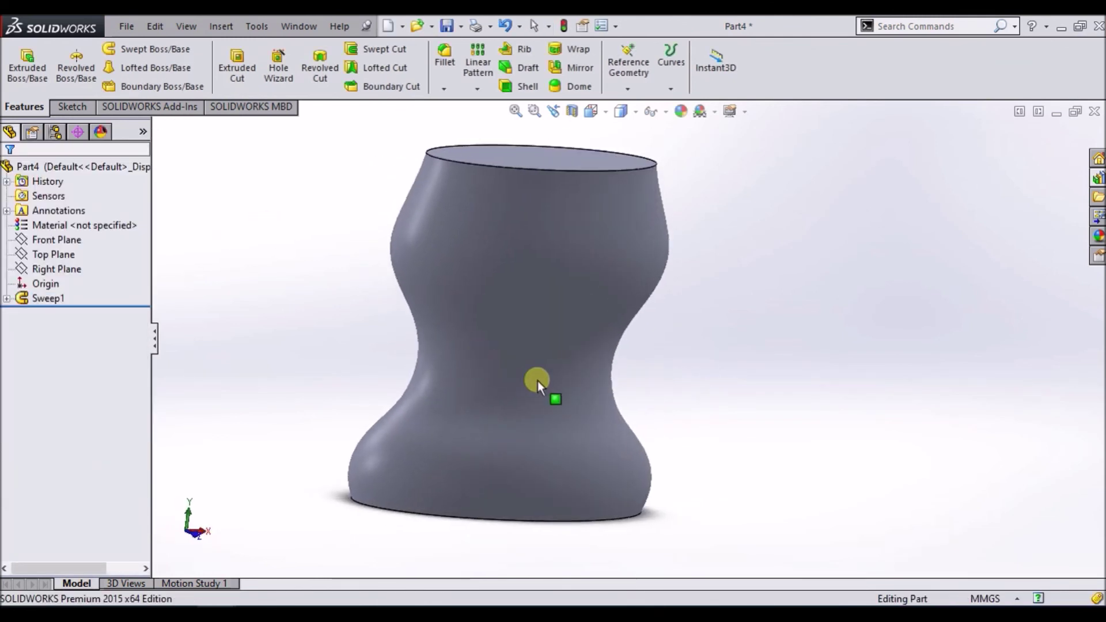